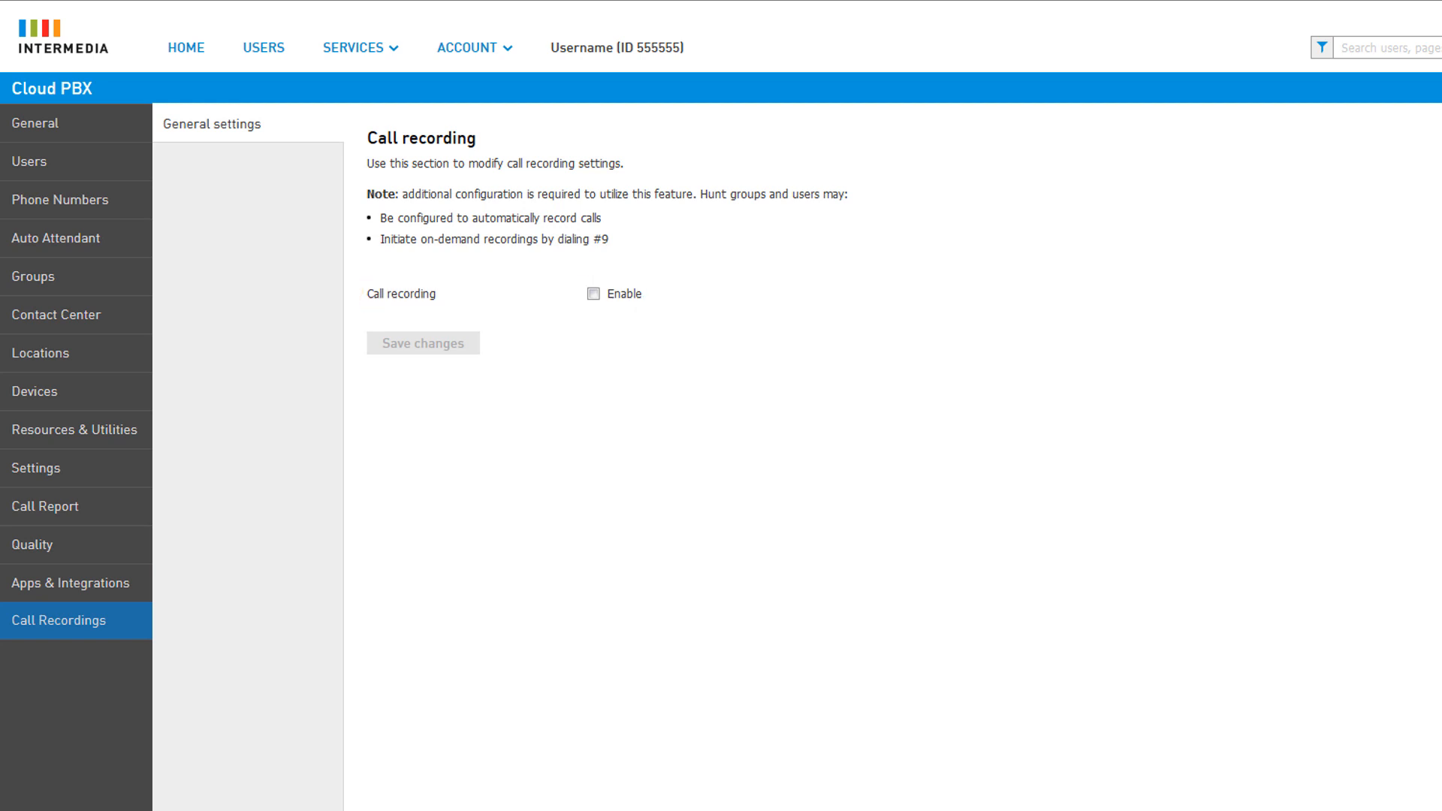
- Enable call recording for the account and accept the Call Recording Features terms and conditions
click(593, 294)
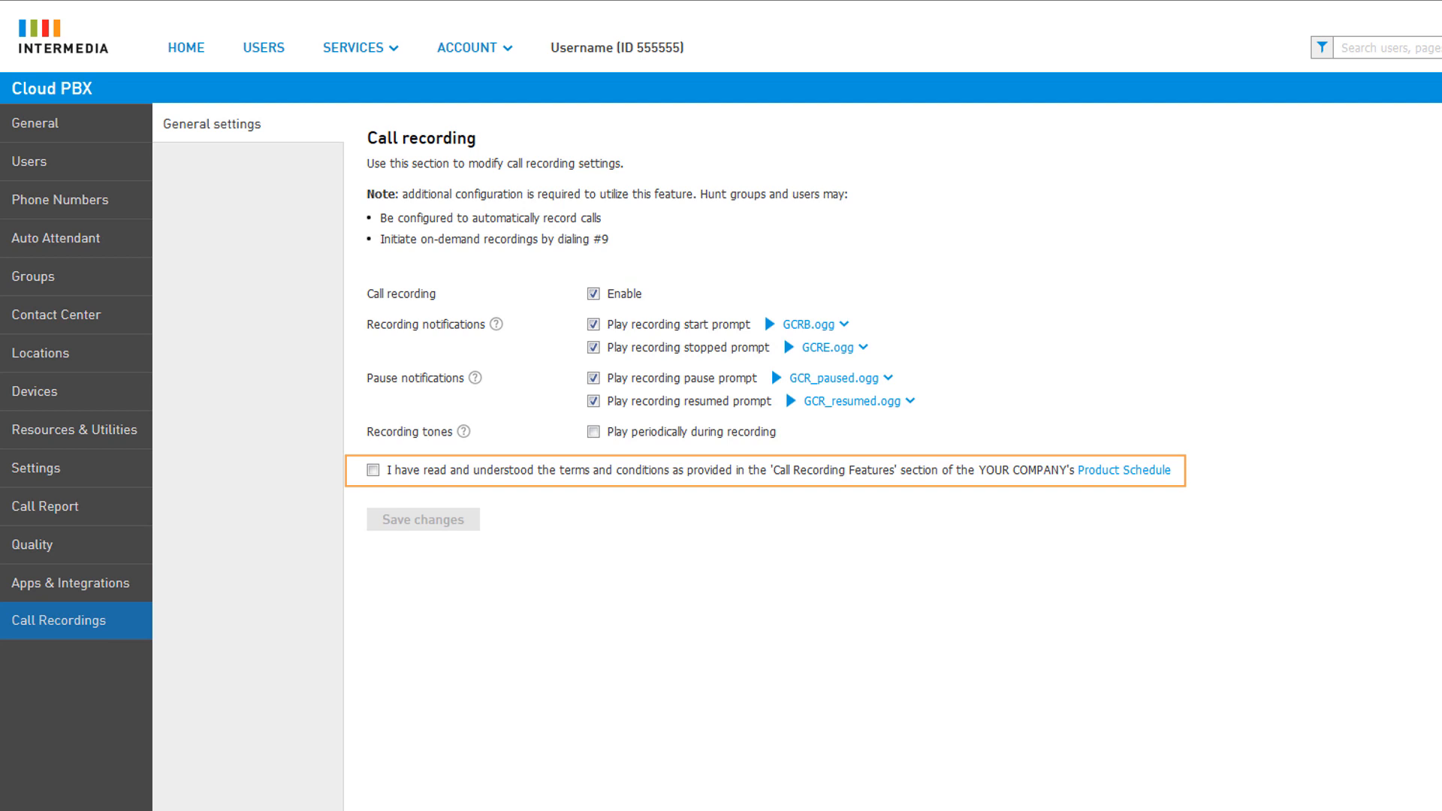
click(373, 469)
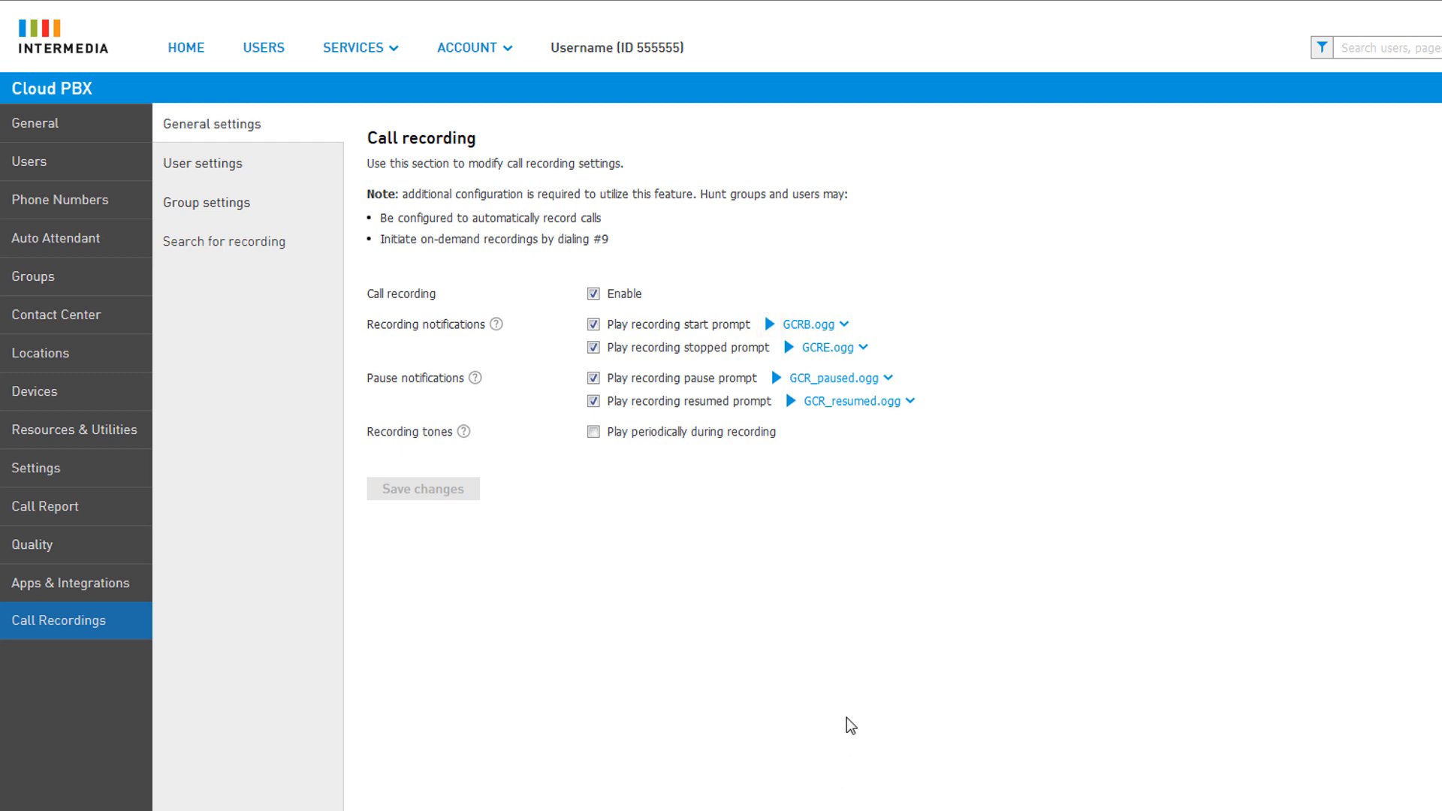
- Upload the 720 headset test audio file as the recording start prompt, name it "Call recording Start", and agree to the policy and limitations
click(844, 326)
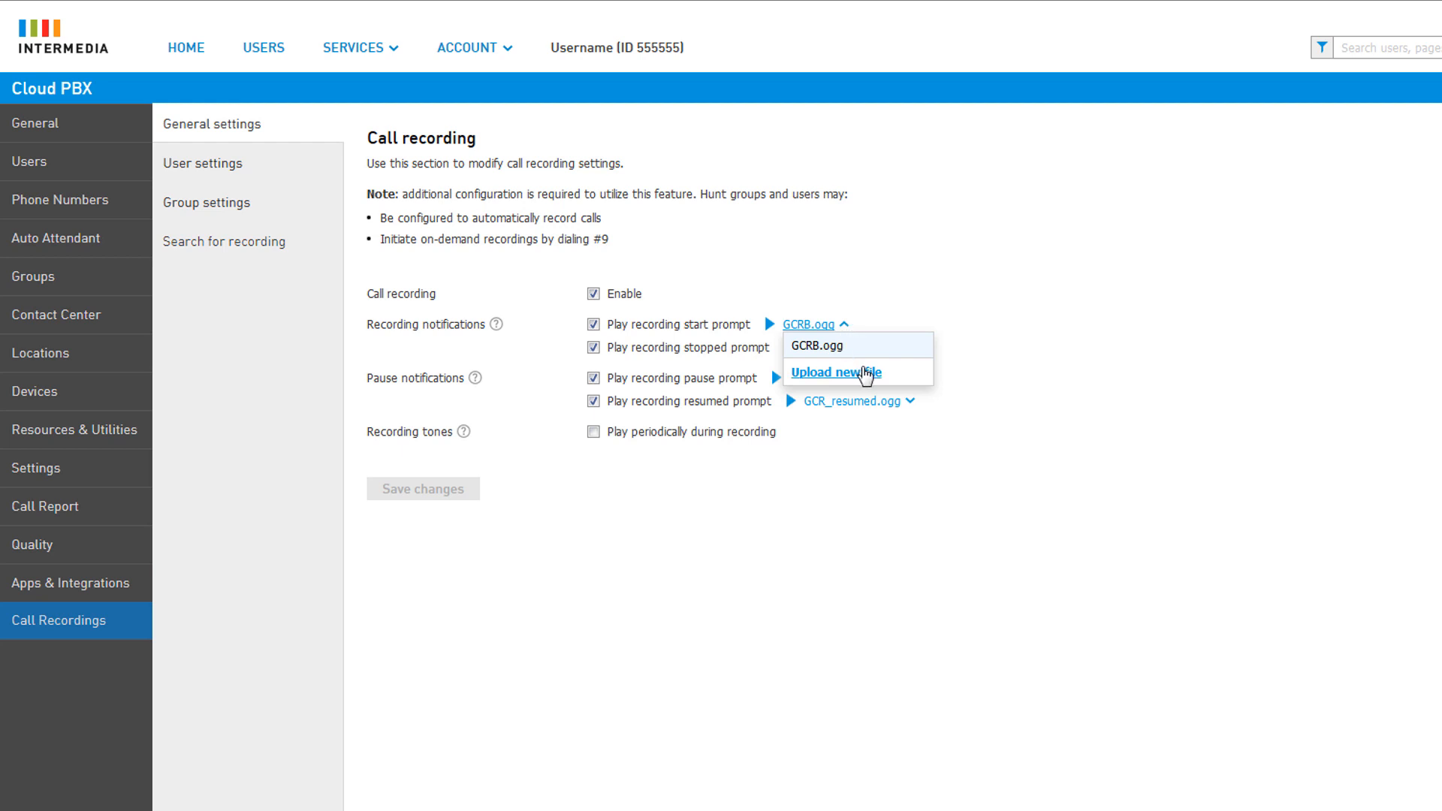
click(860, 372)
click(544, 298)
double_click(322, 134)
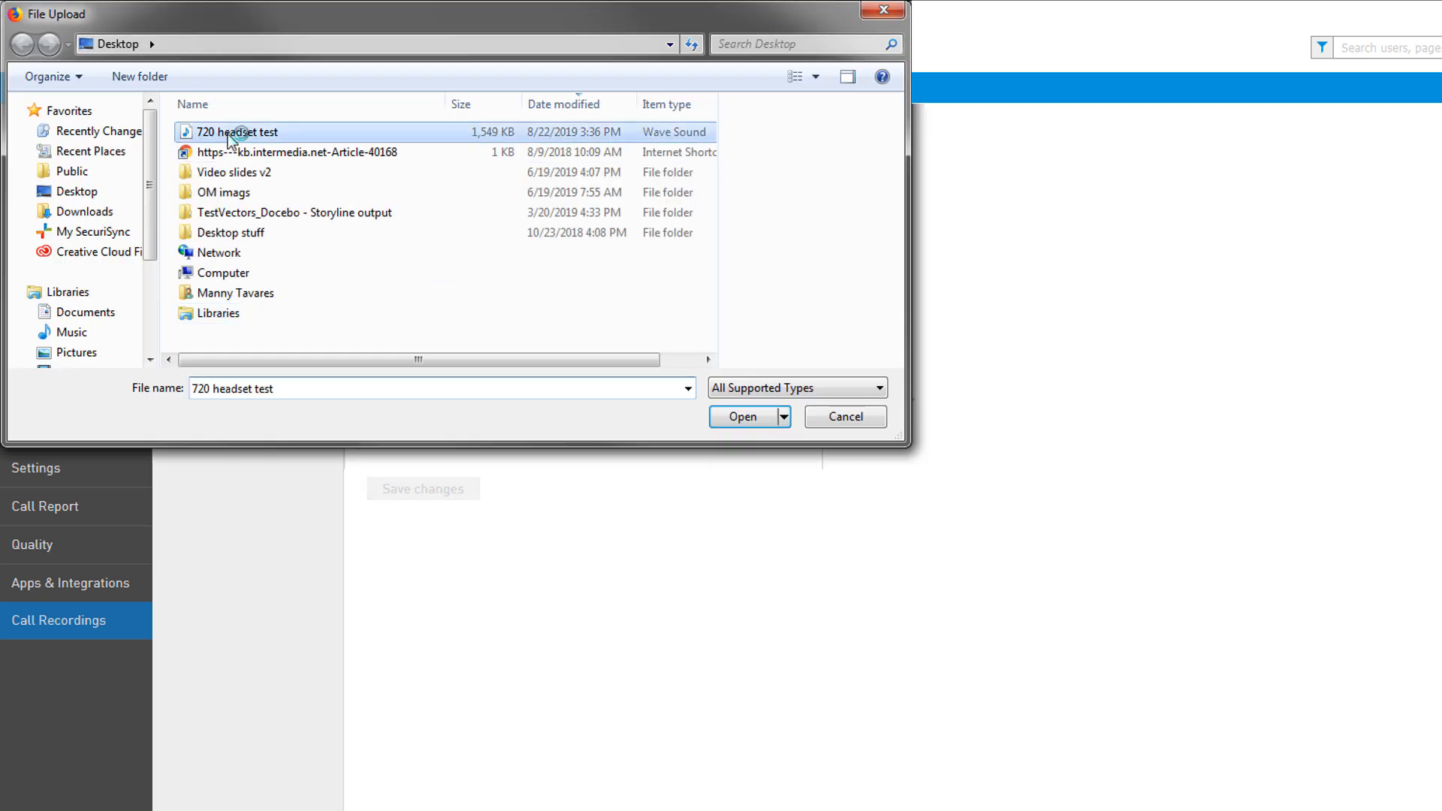
triple_click(632, 347)
text(Call recording Start)
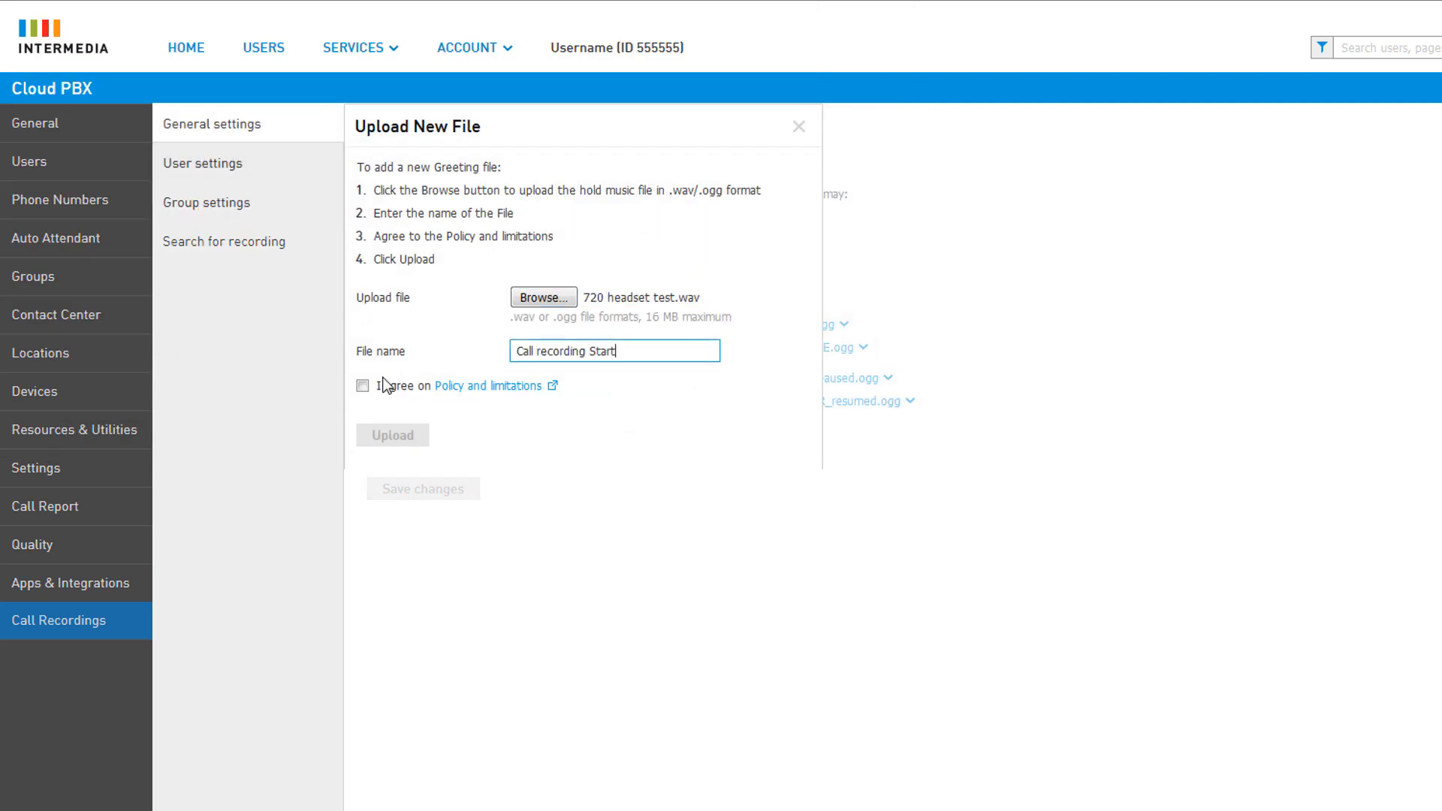
click(363, 386)
click(418, 444)
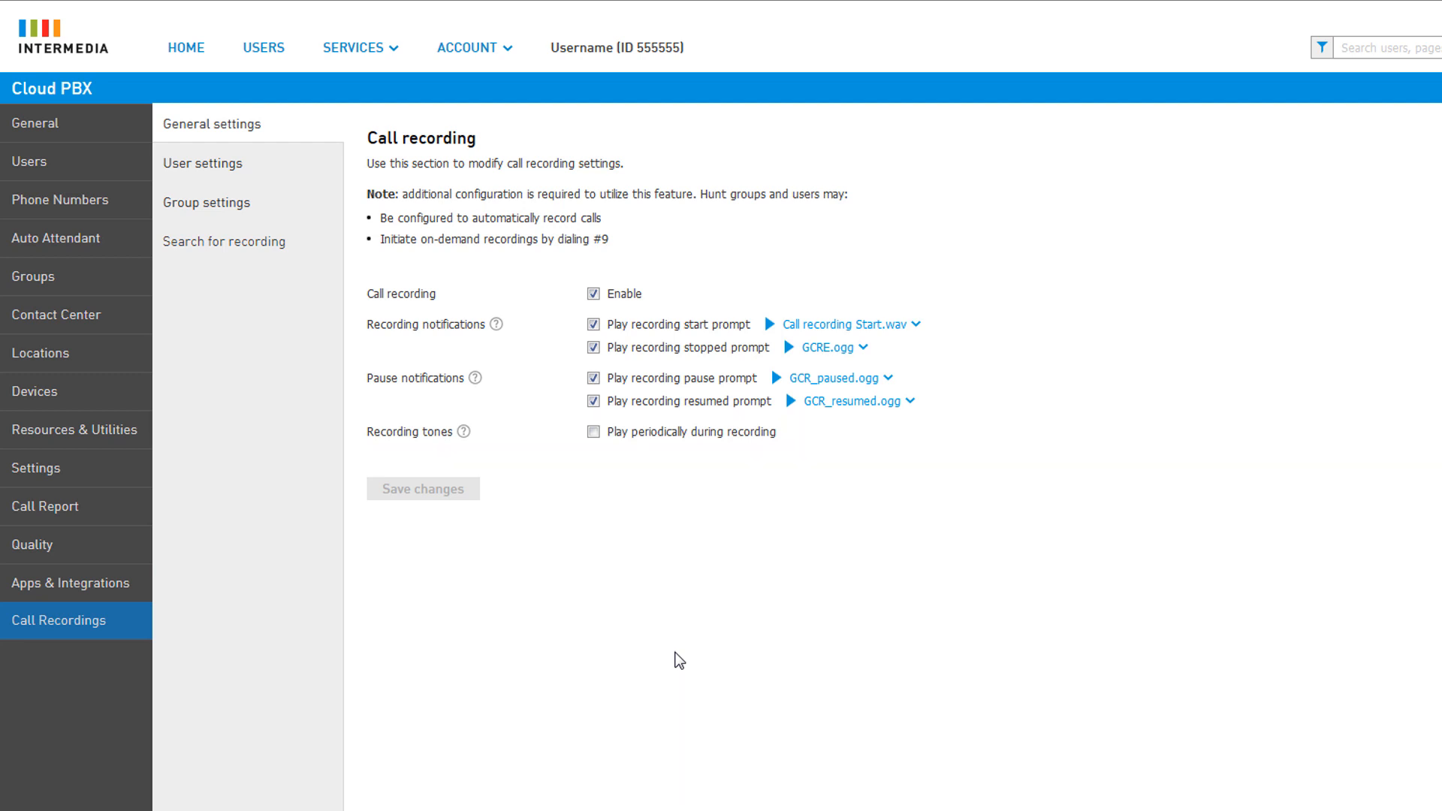
- Turn on periodic recording tones during recording and save the general call recording settings
click(593, 433)
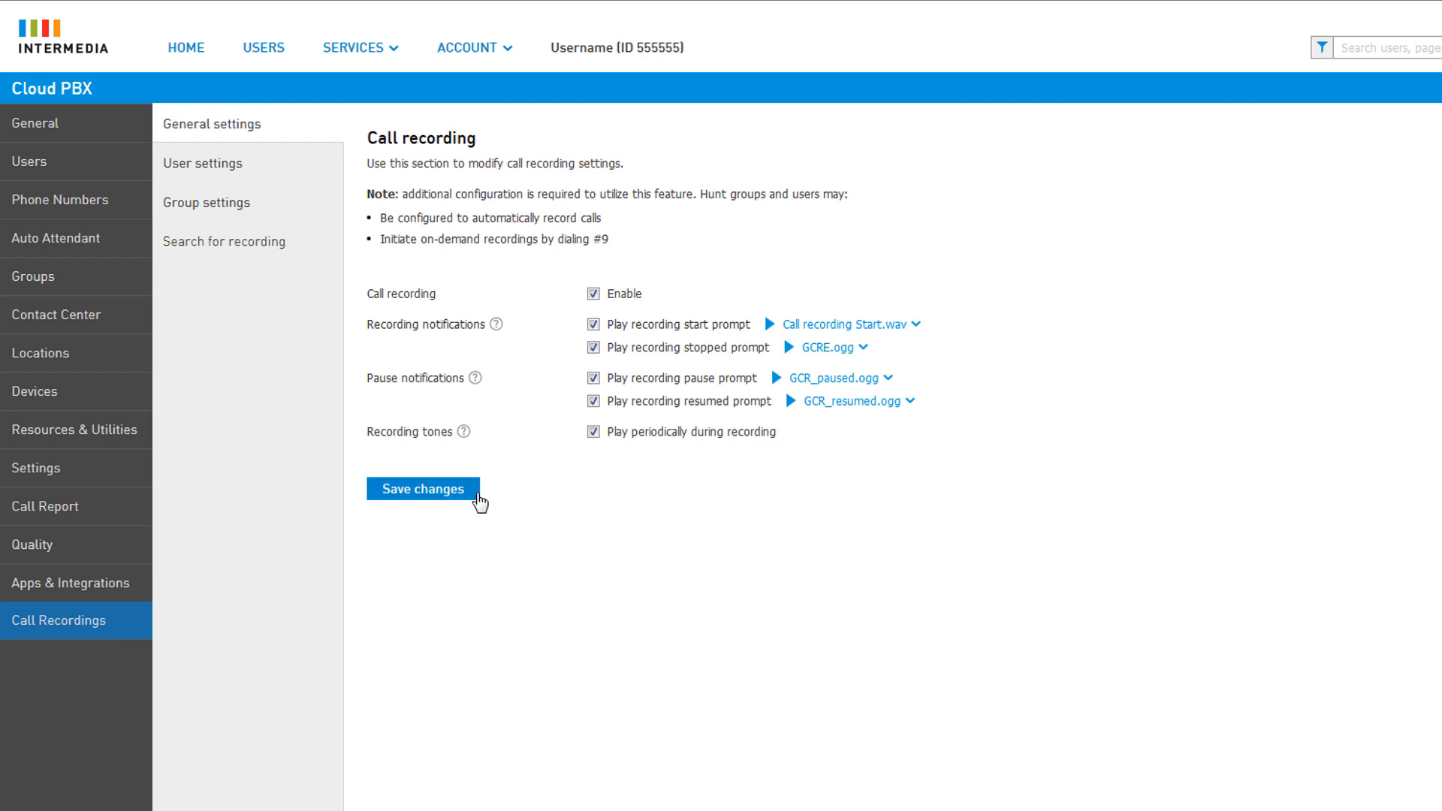
click(478, 496)
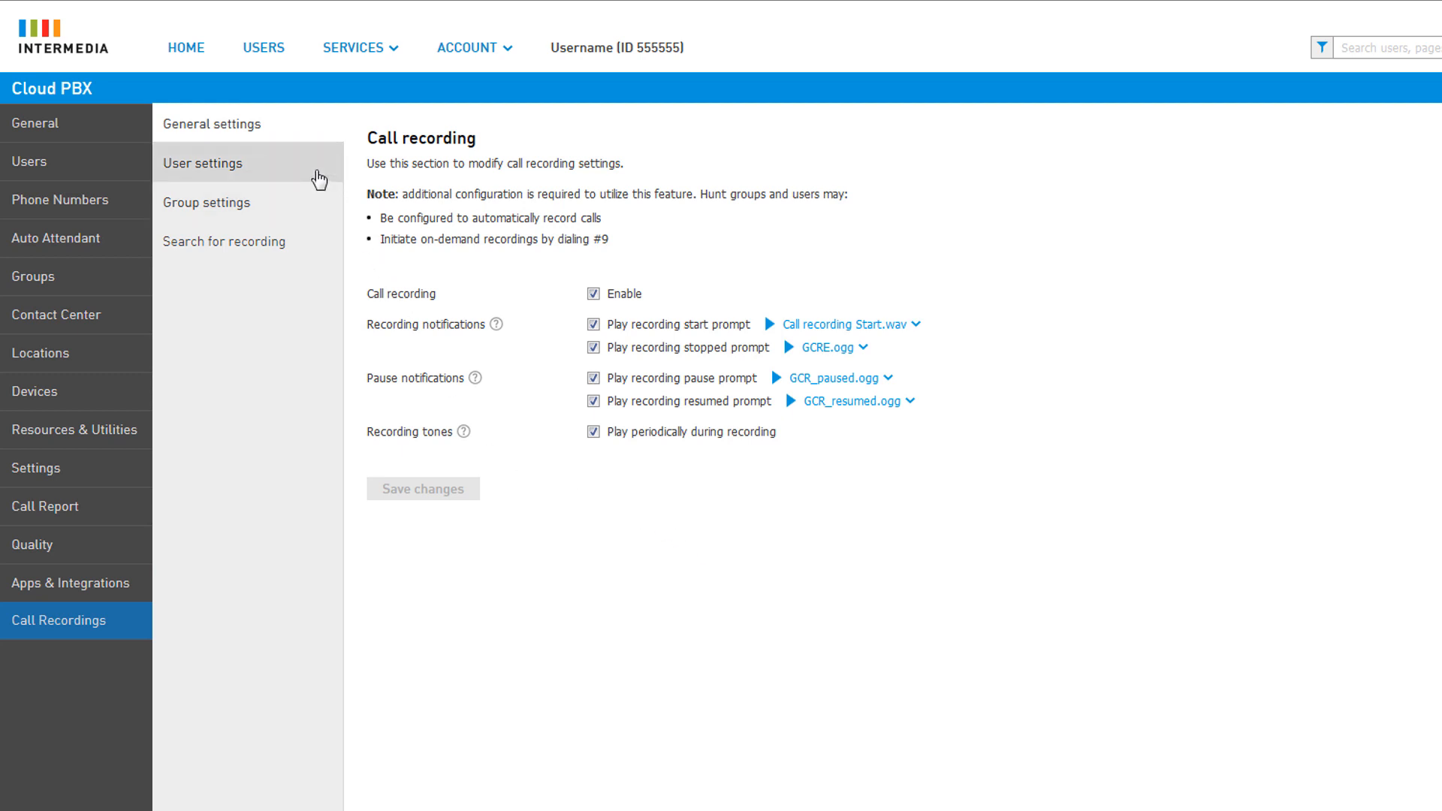
- Search the call recording user settings for a user by first name, and clear the search
click(318, 178)
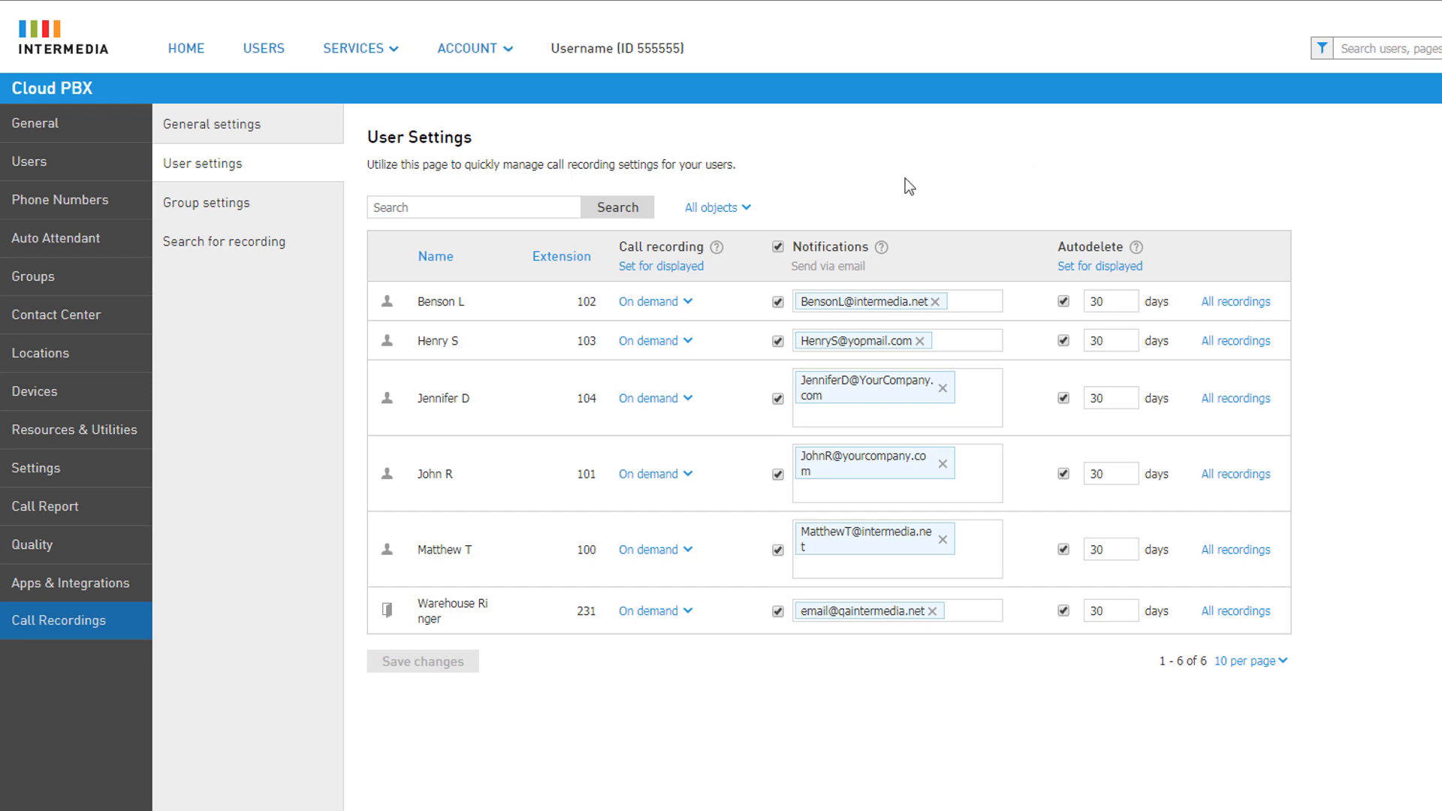
click(545, 209)
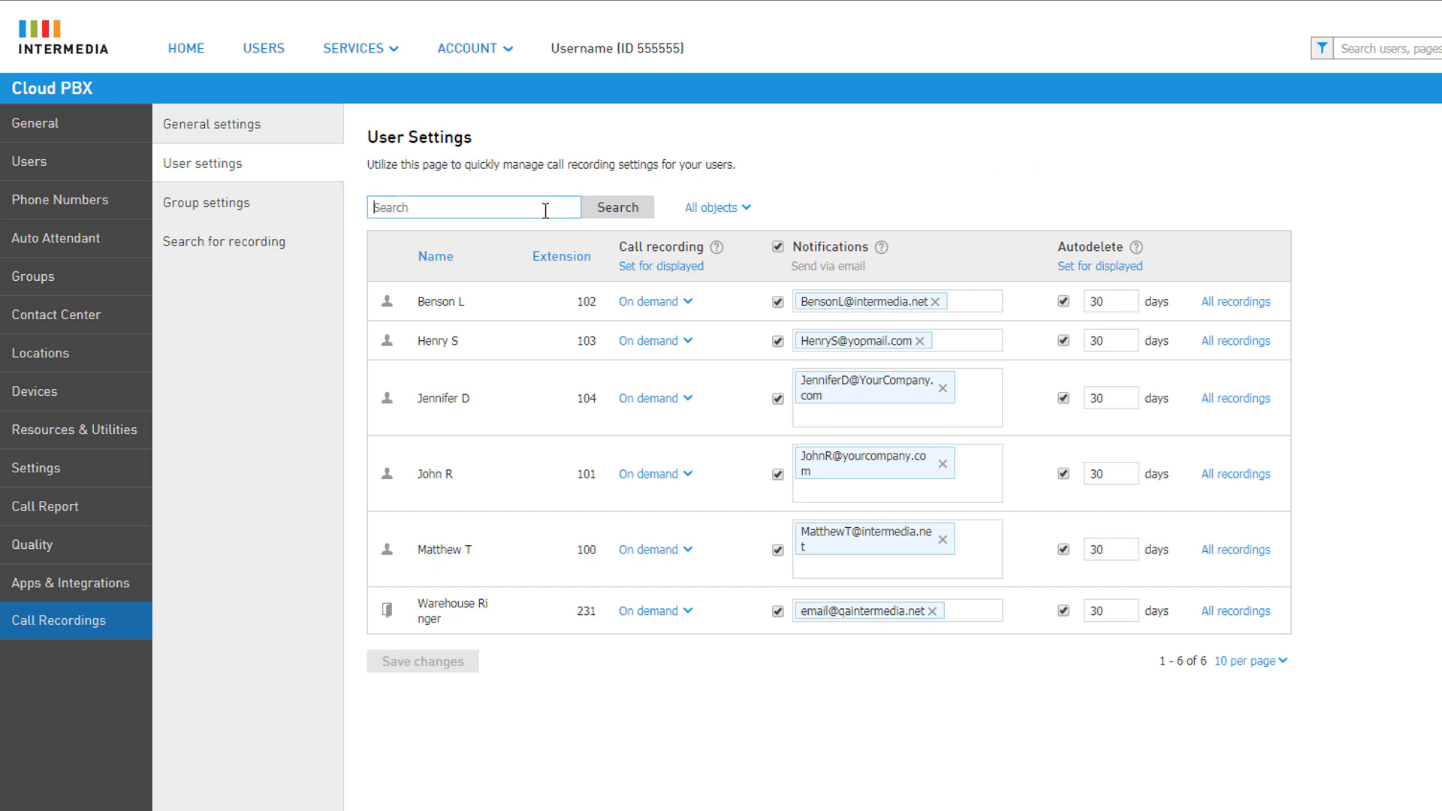
text(John)
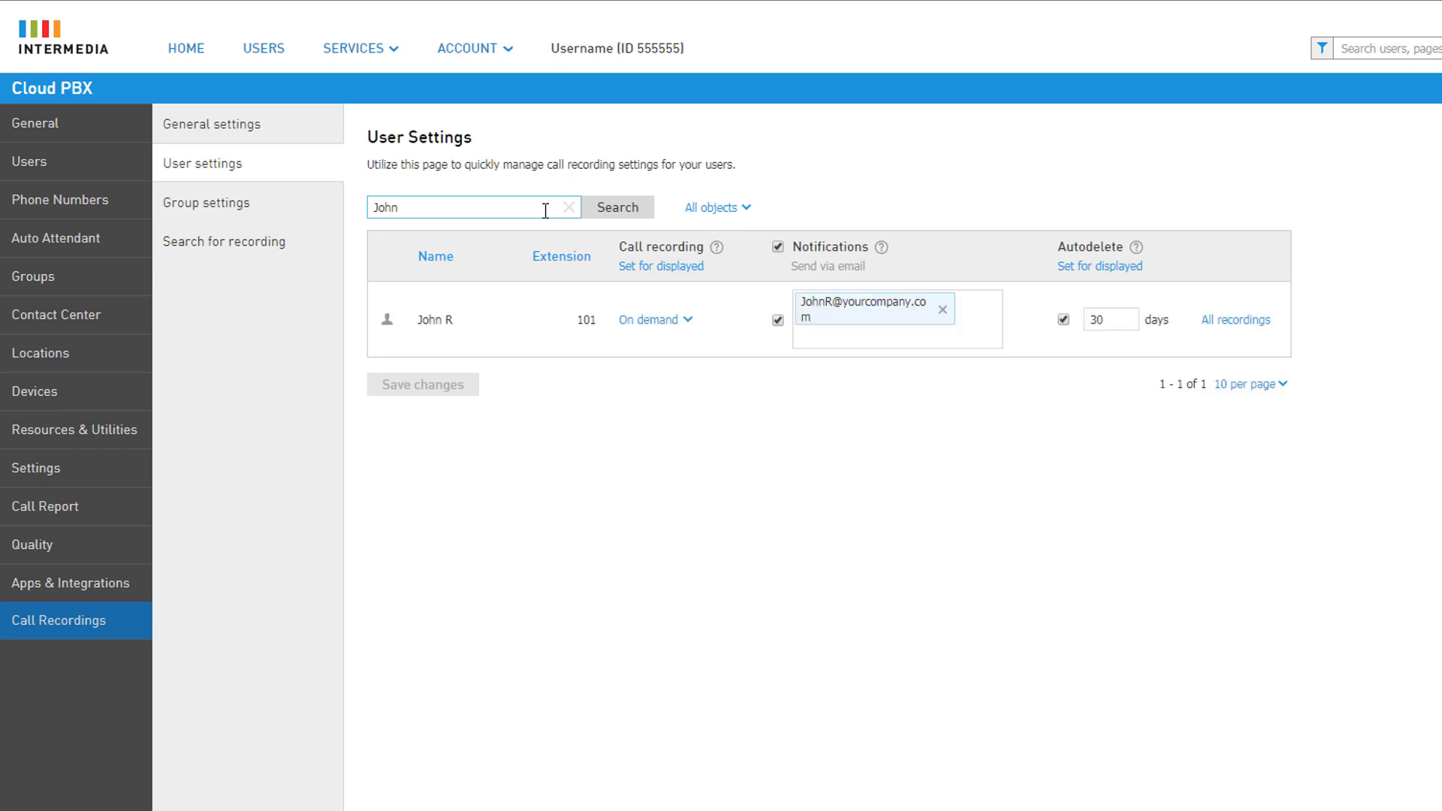
click(568, 211)
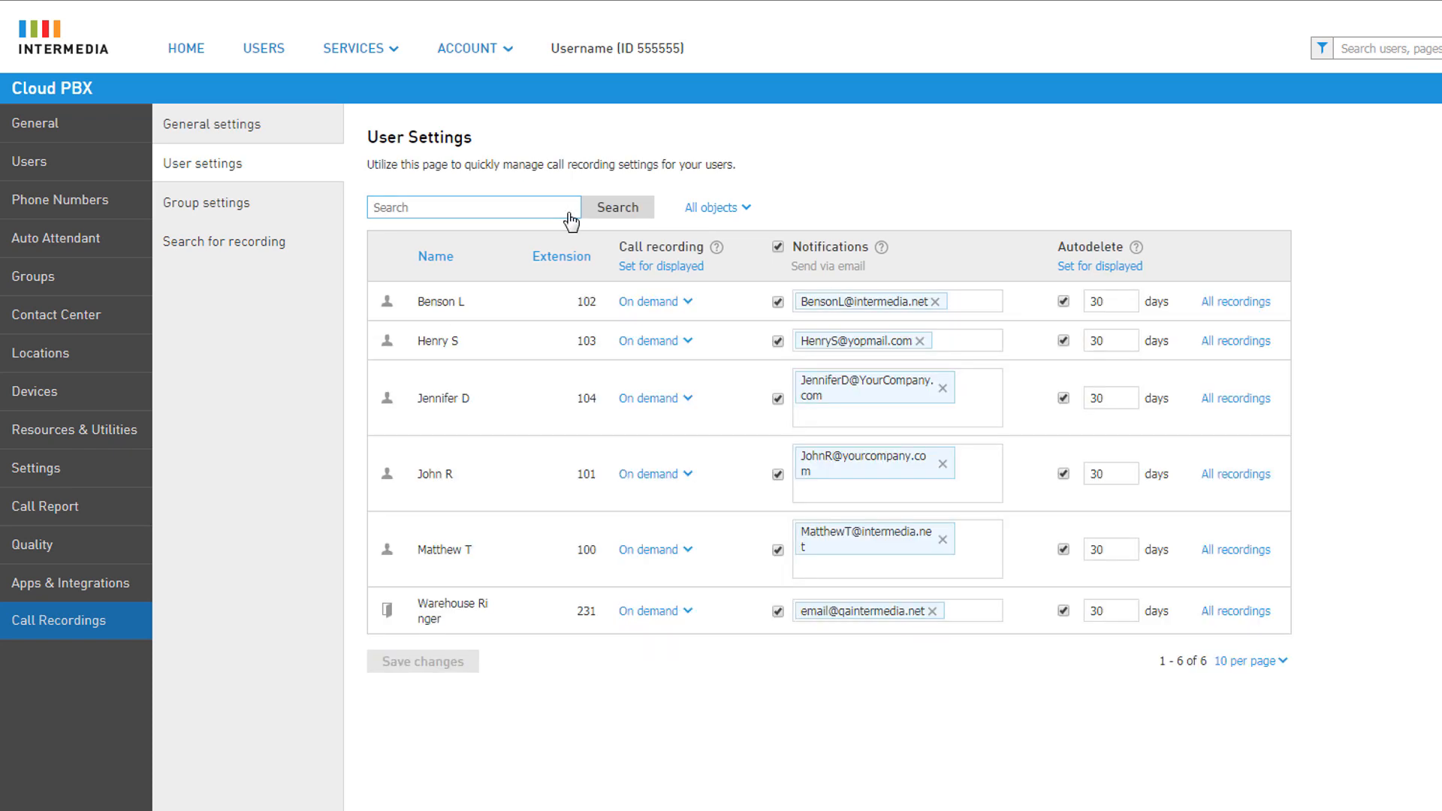
- Filter the user settings list to Resources, and return it to All objects
click(720, 212)
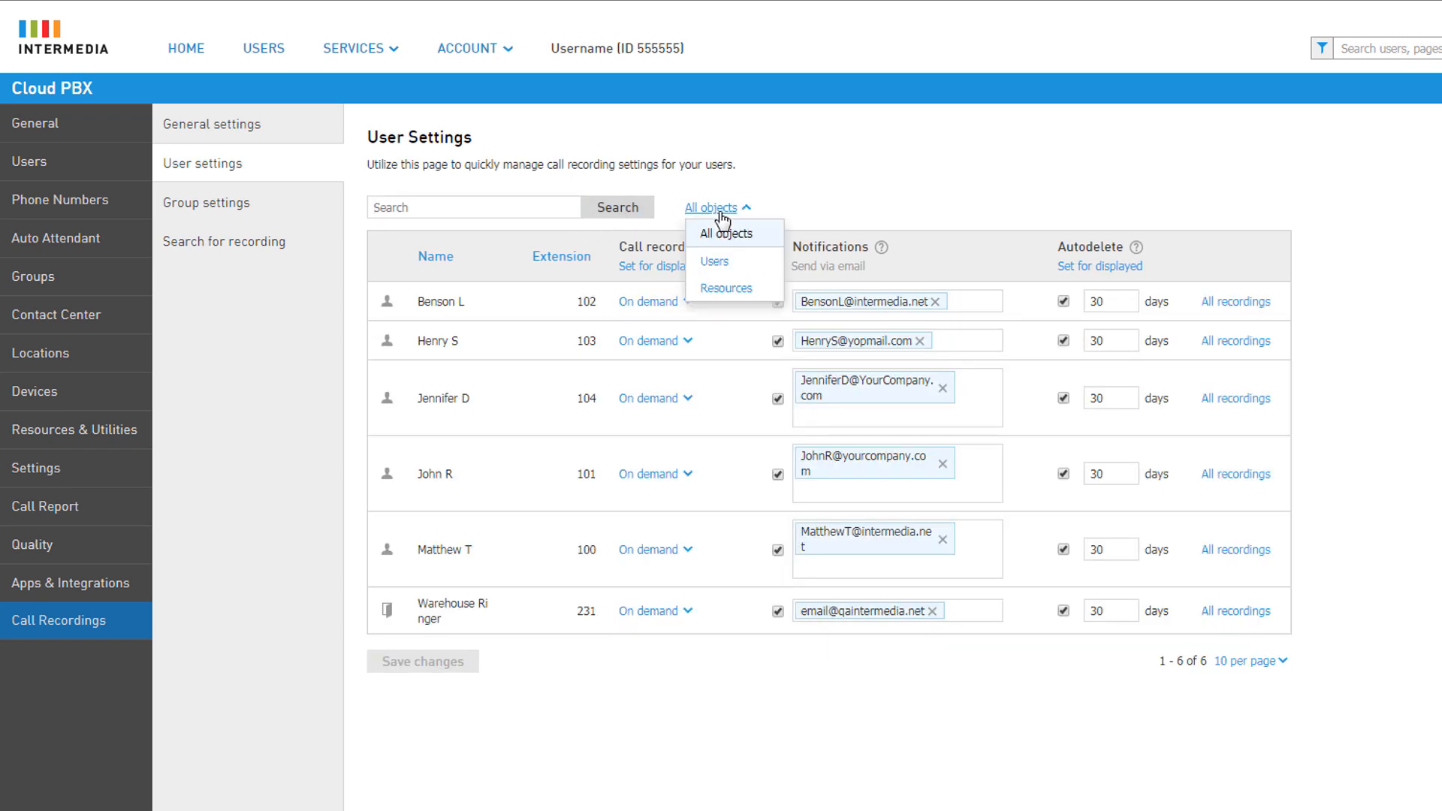
click(726, 289)
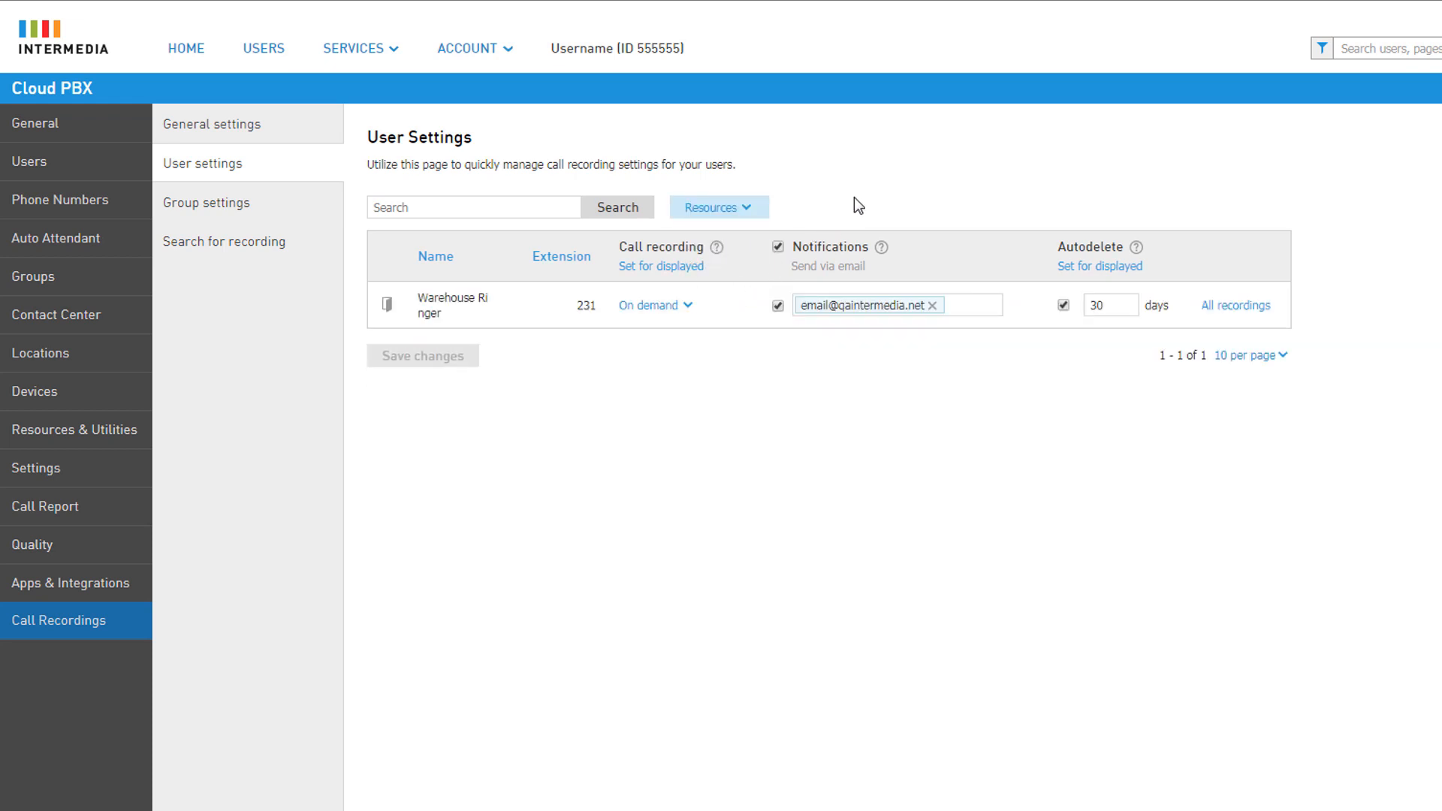
click(761, 206)
click(724, 229)
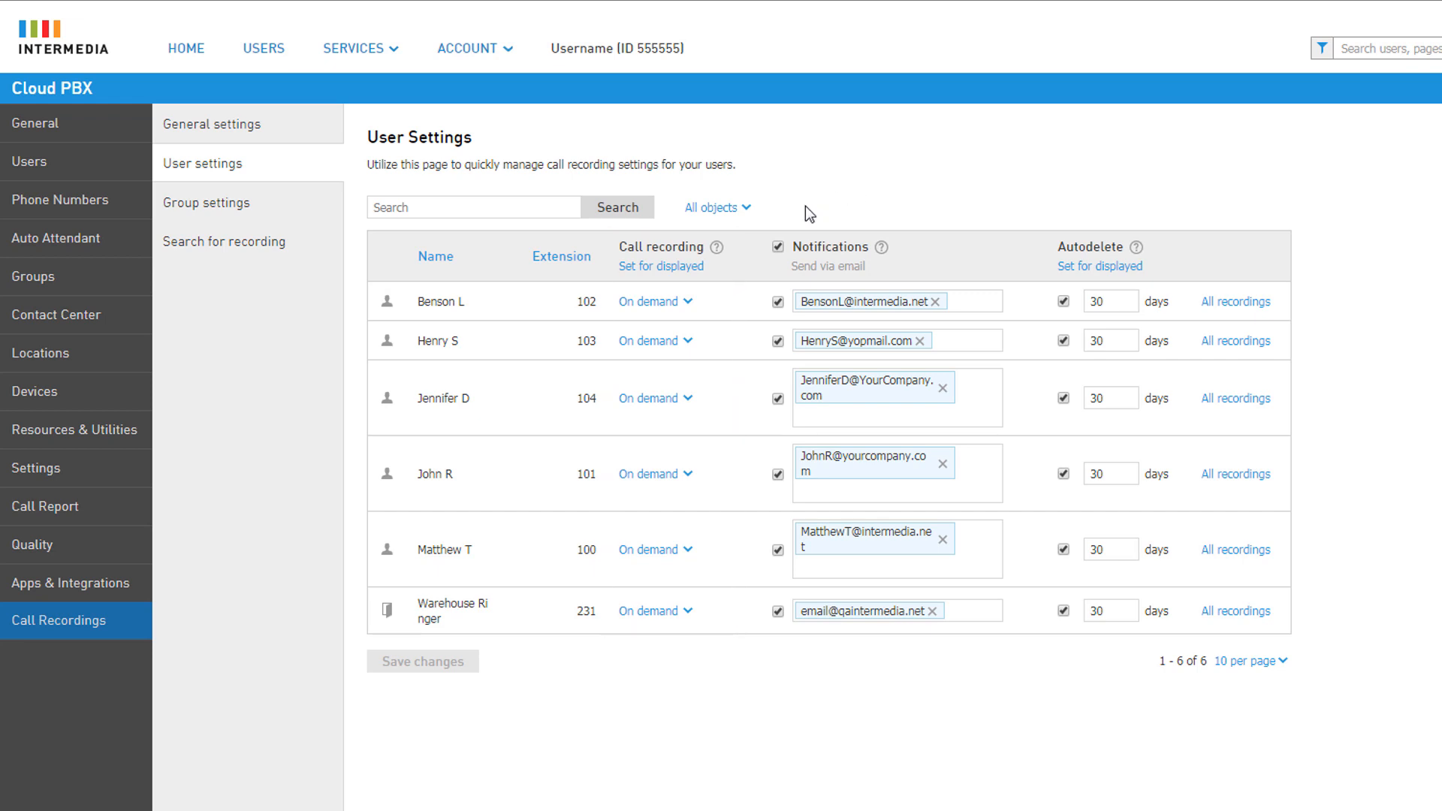
- Set call recording to Disabled for extension 102, and set it to Auto for inbound for all displayed entries
click(689, 302)
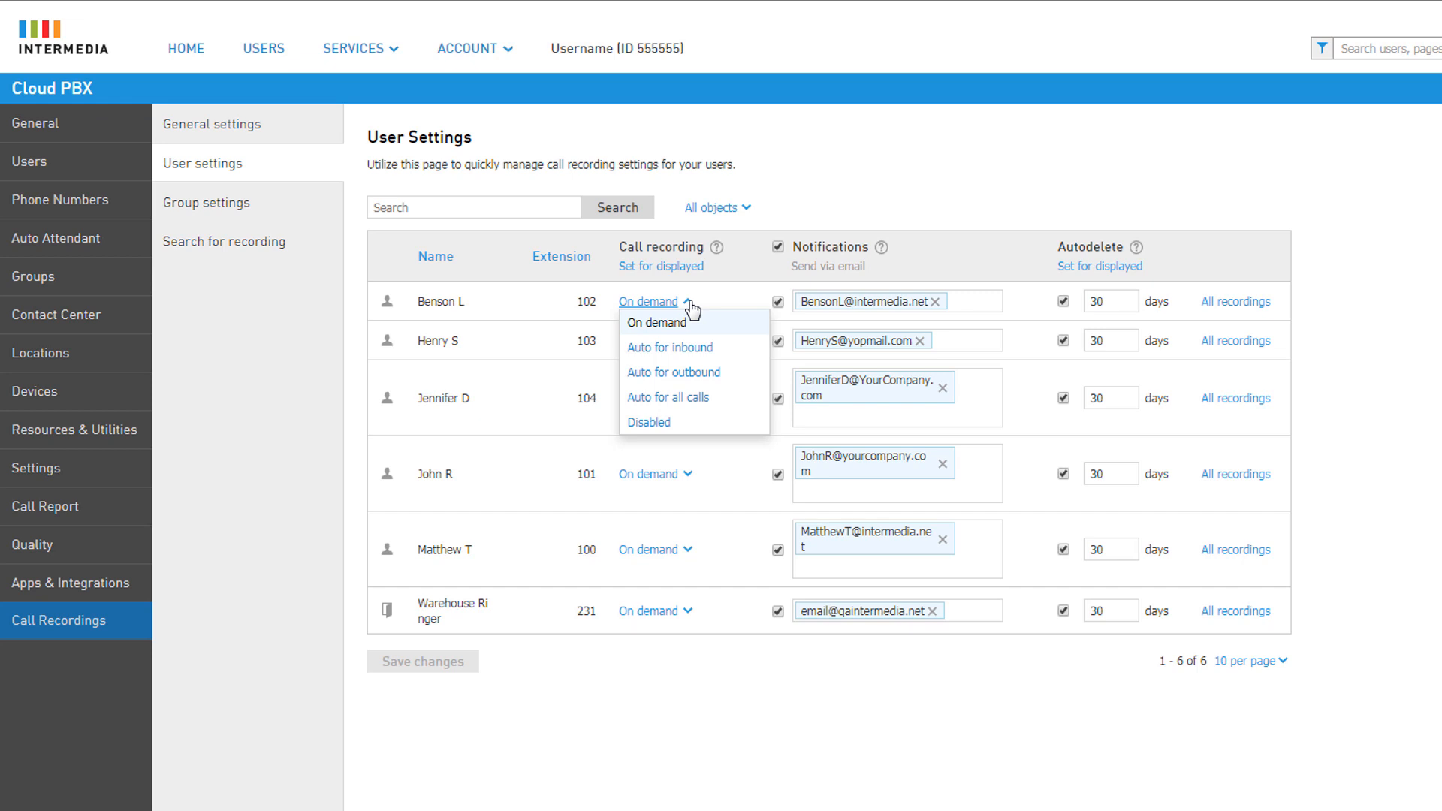
click(675, 422)
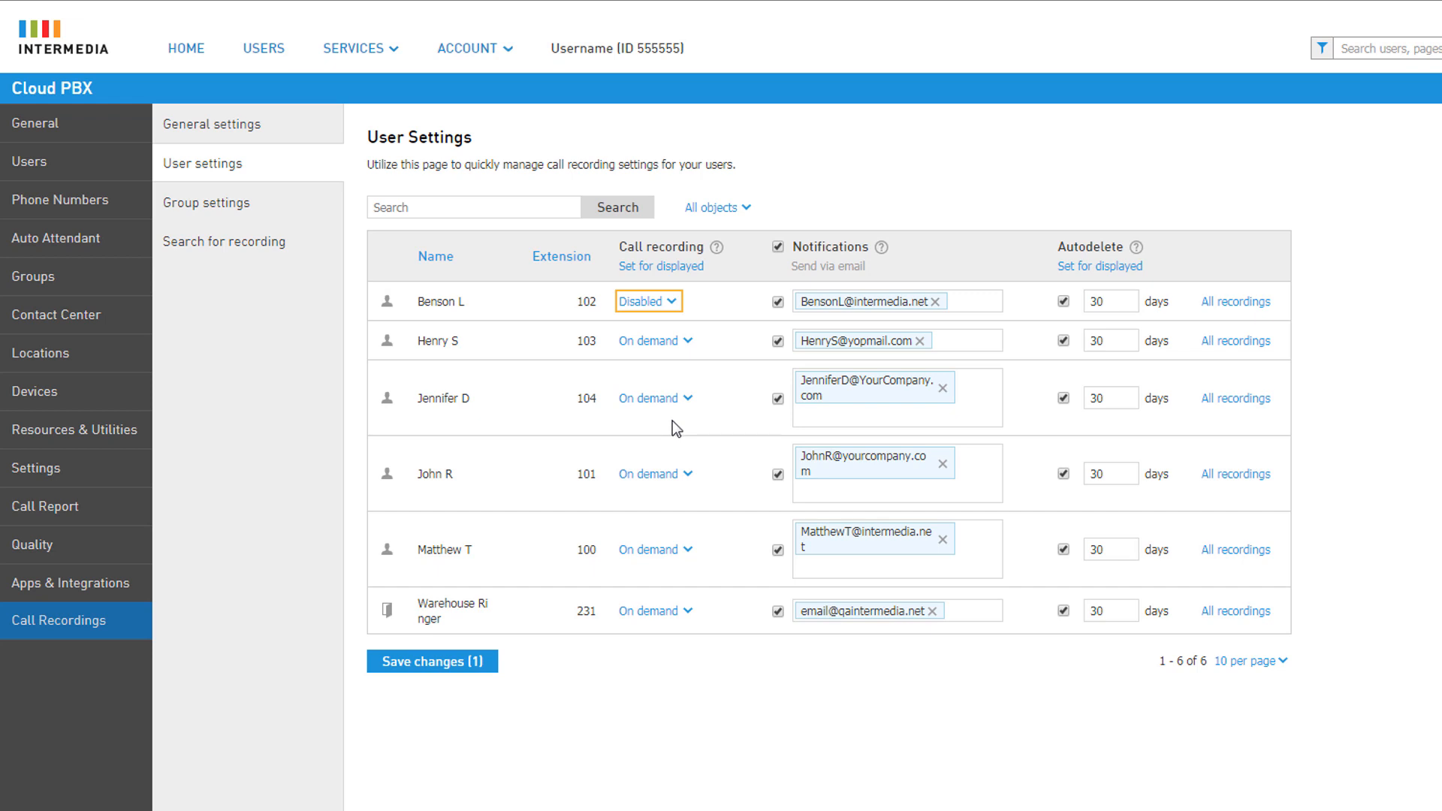
click(705, 267)
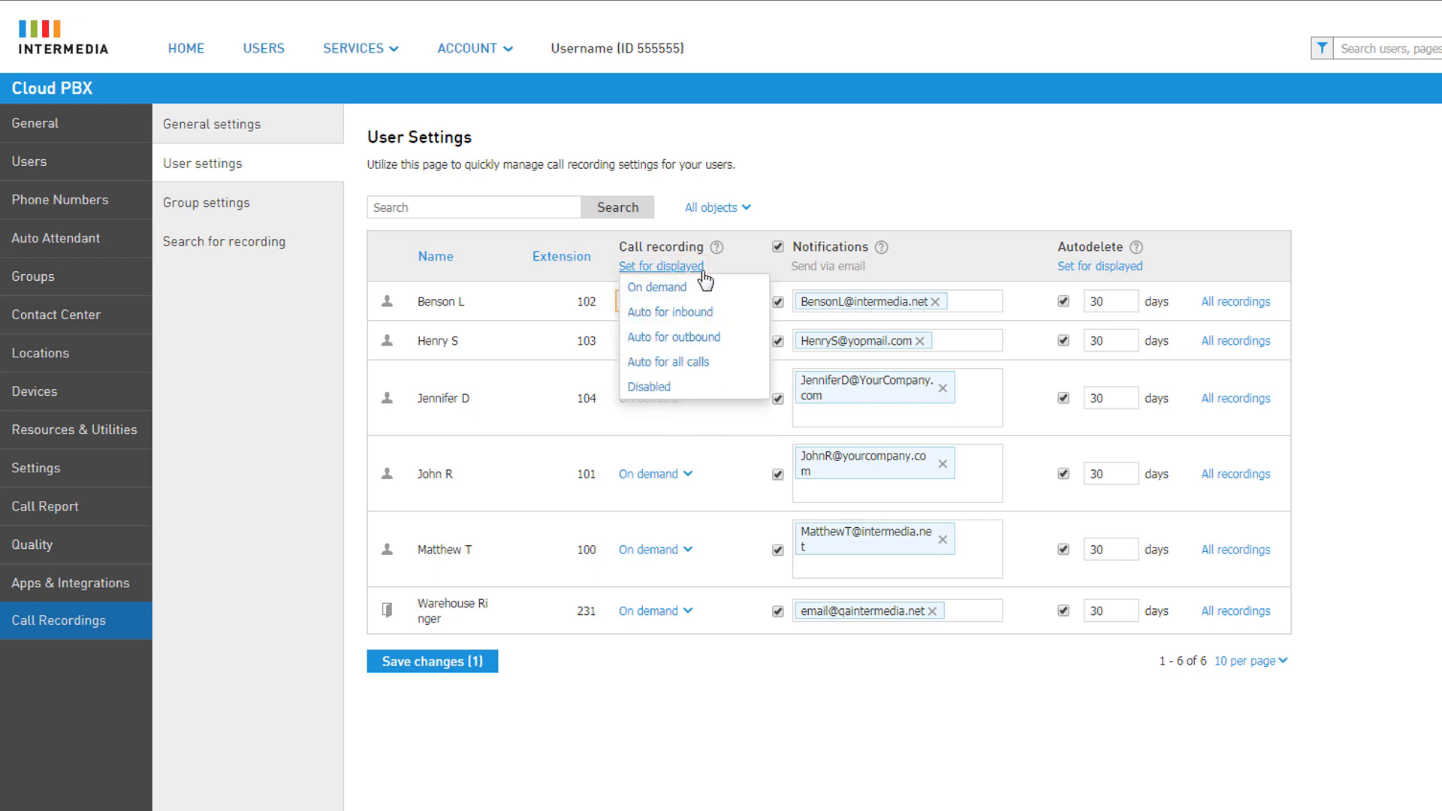
click(704, 314)
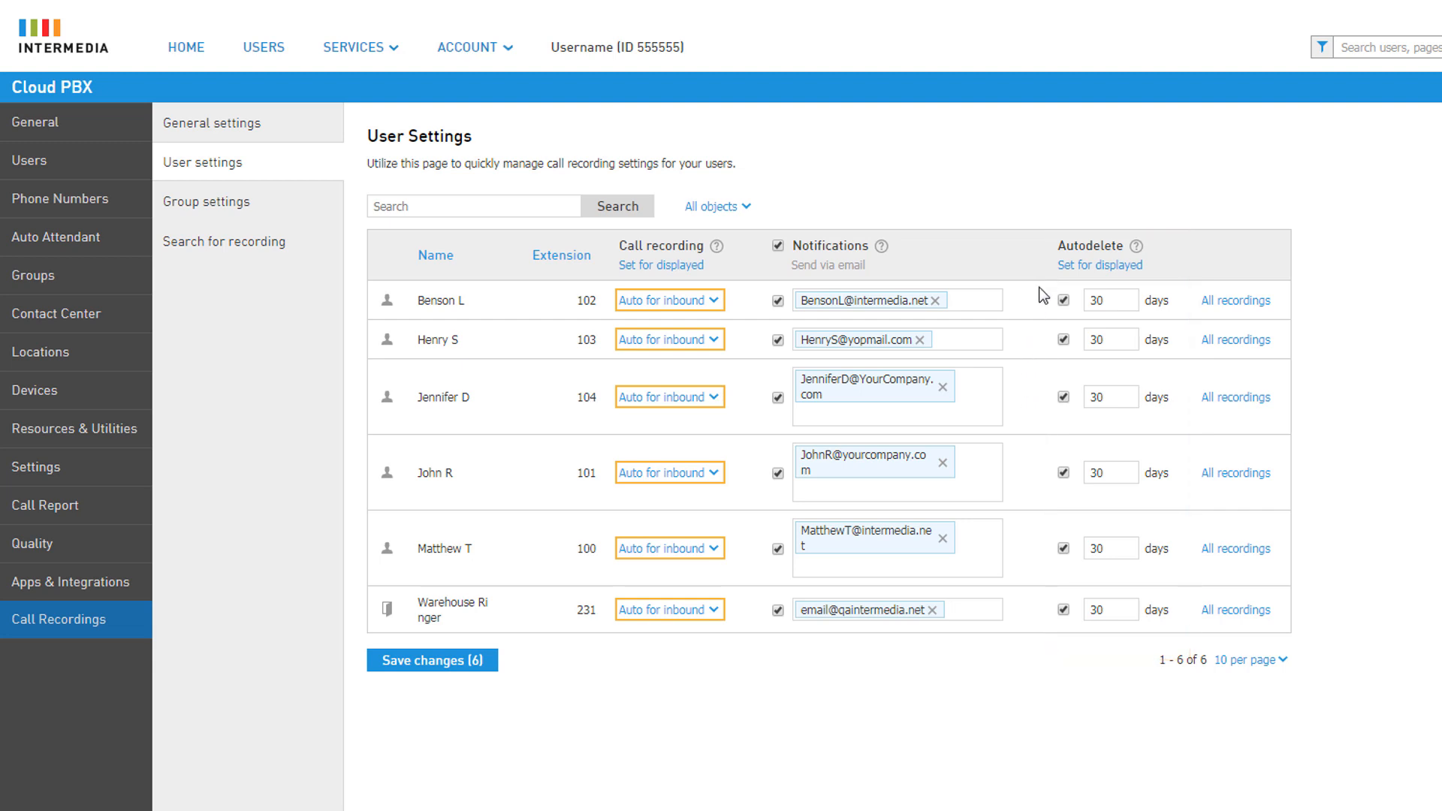
- Set recordings to autodelete after 60 days for all displayed users and resources
click(1076, 267)
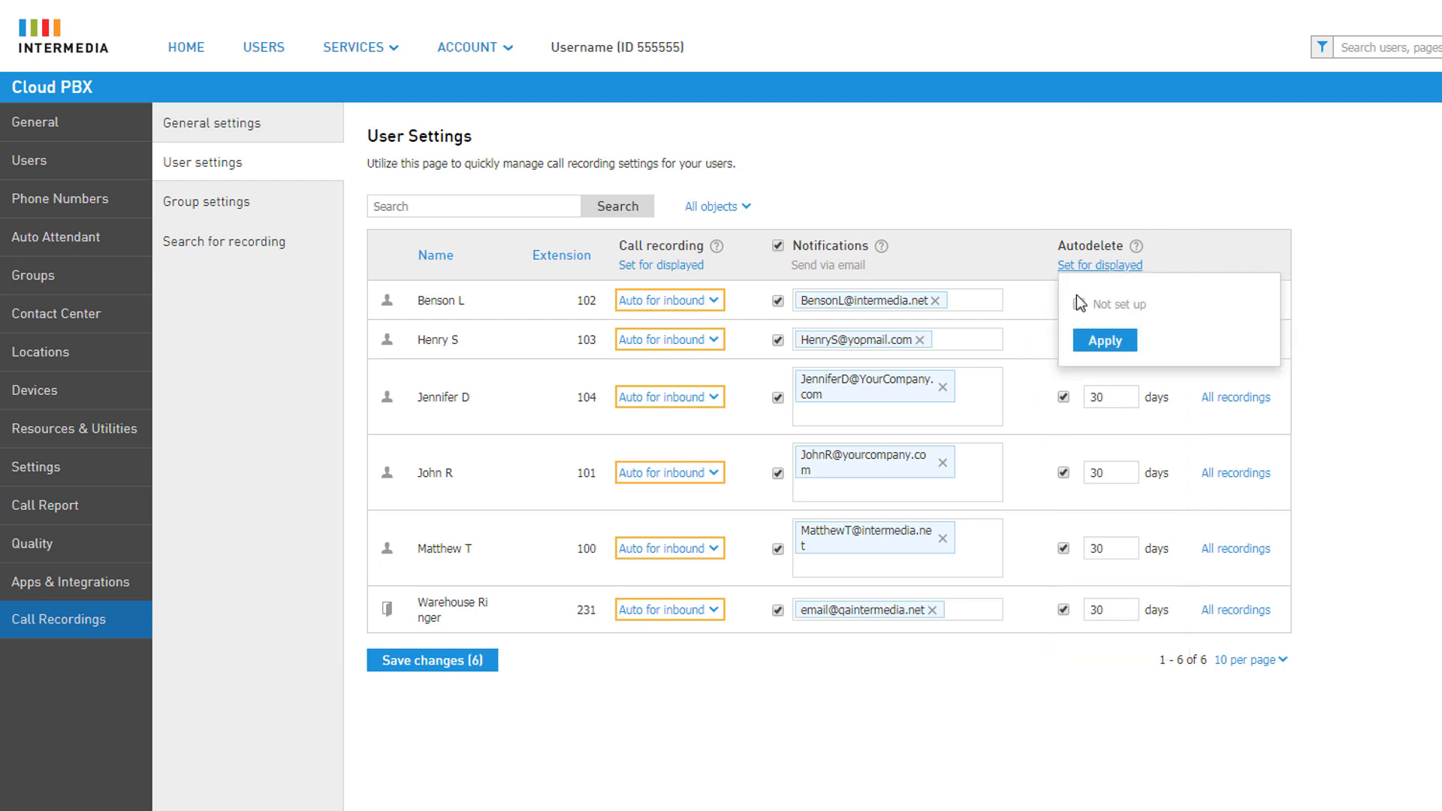
click(1078, 308)
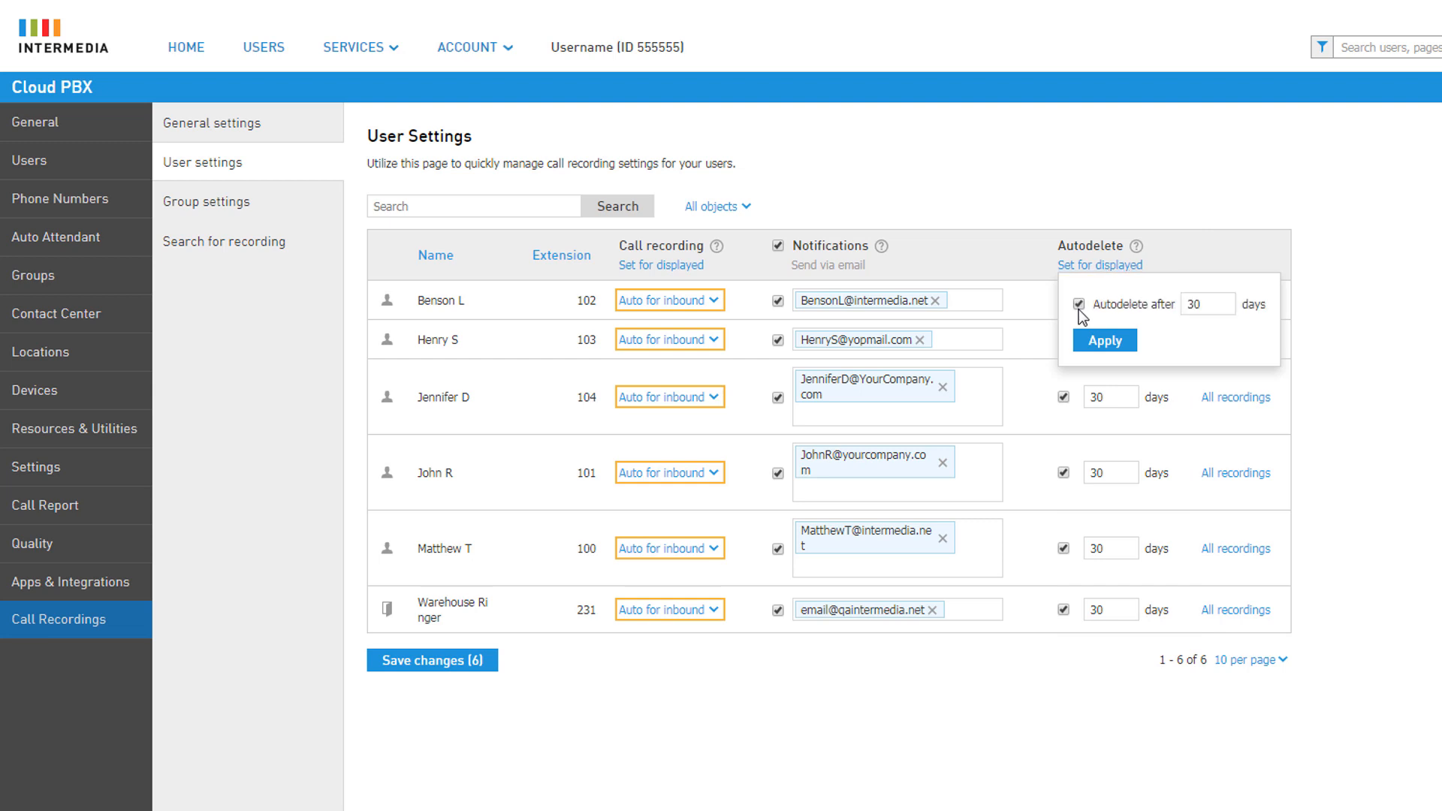
click(1196, 304)
drag(1195, 304, 1183, 304)
text(6)
click(1115, 342)
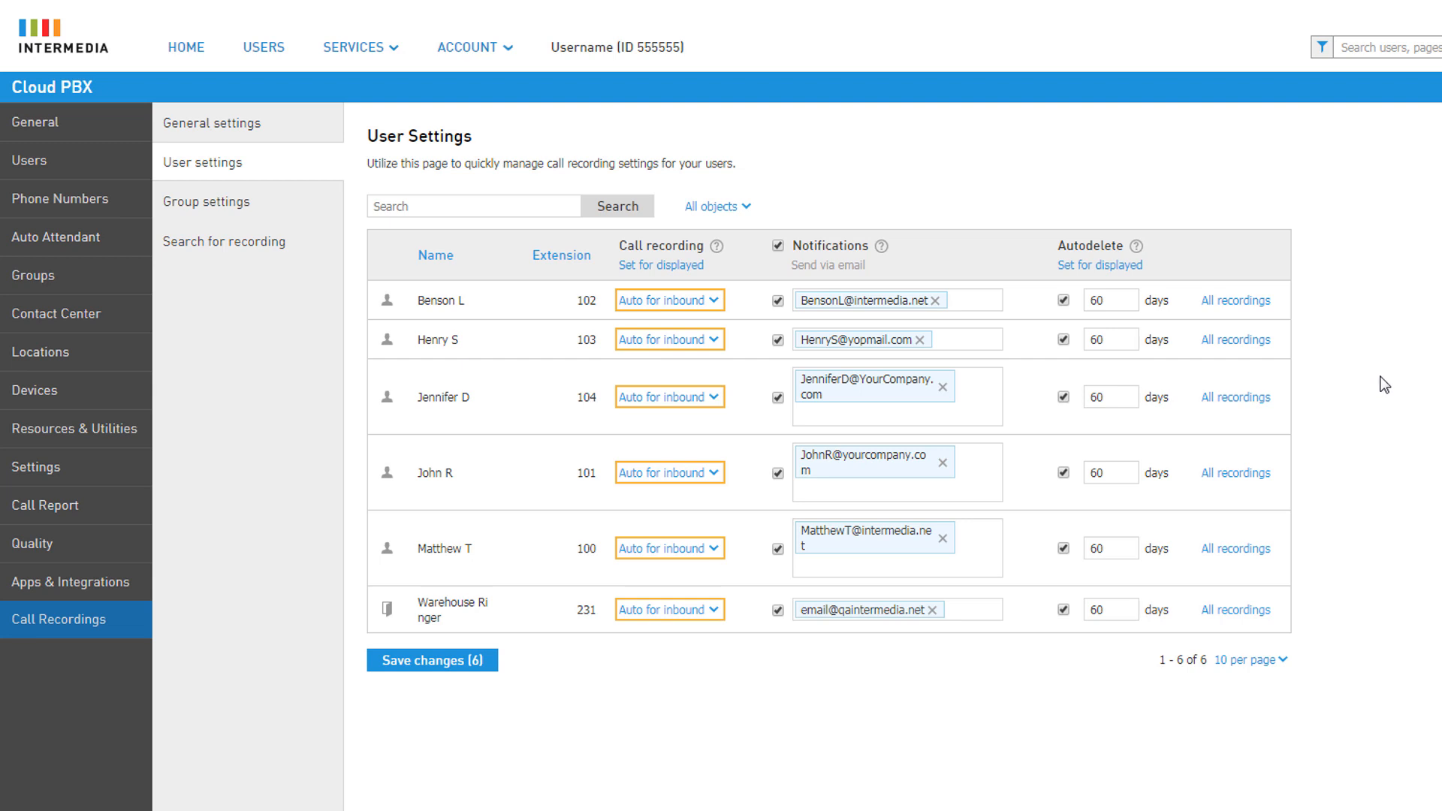
- View all recordings for extension 102, and open the call recording group settings
click(1263, 304)
click(323, 214)
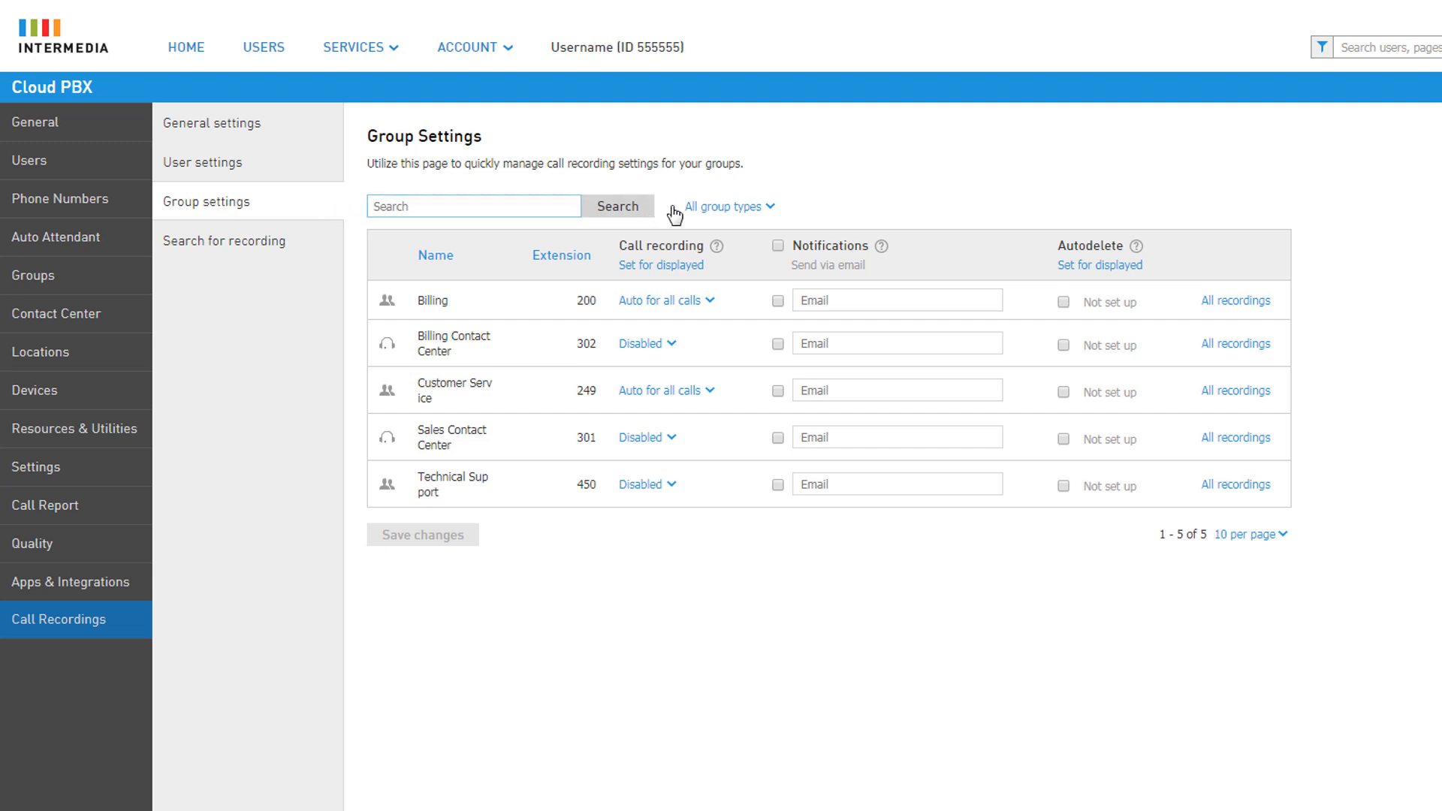
- Review the available group type filters and the call recording options for the Billing group
click(766, 214)
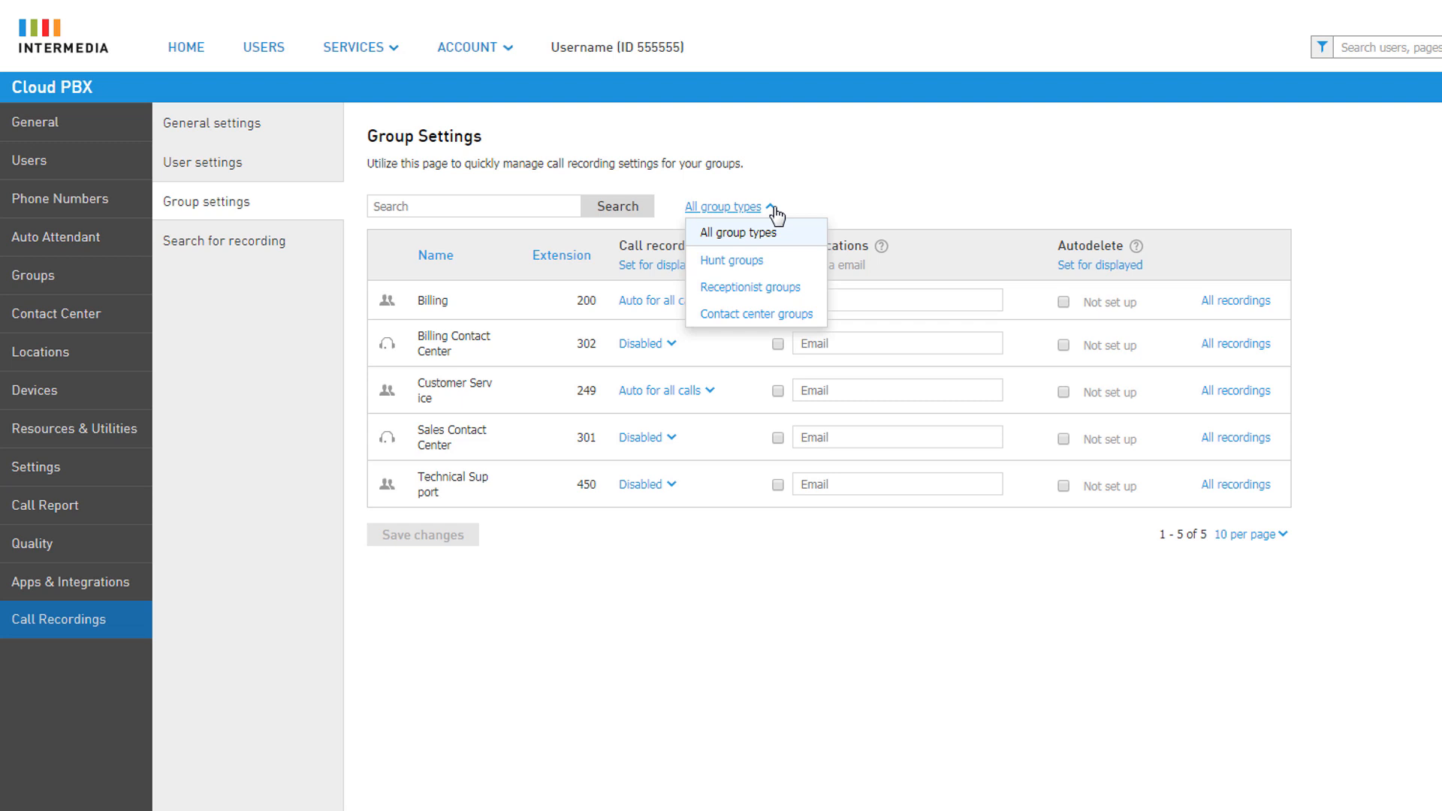
click(774, 210)
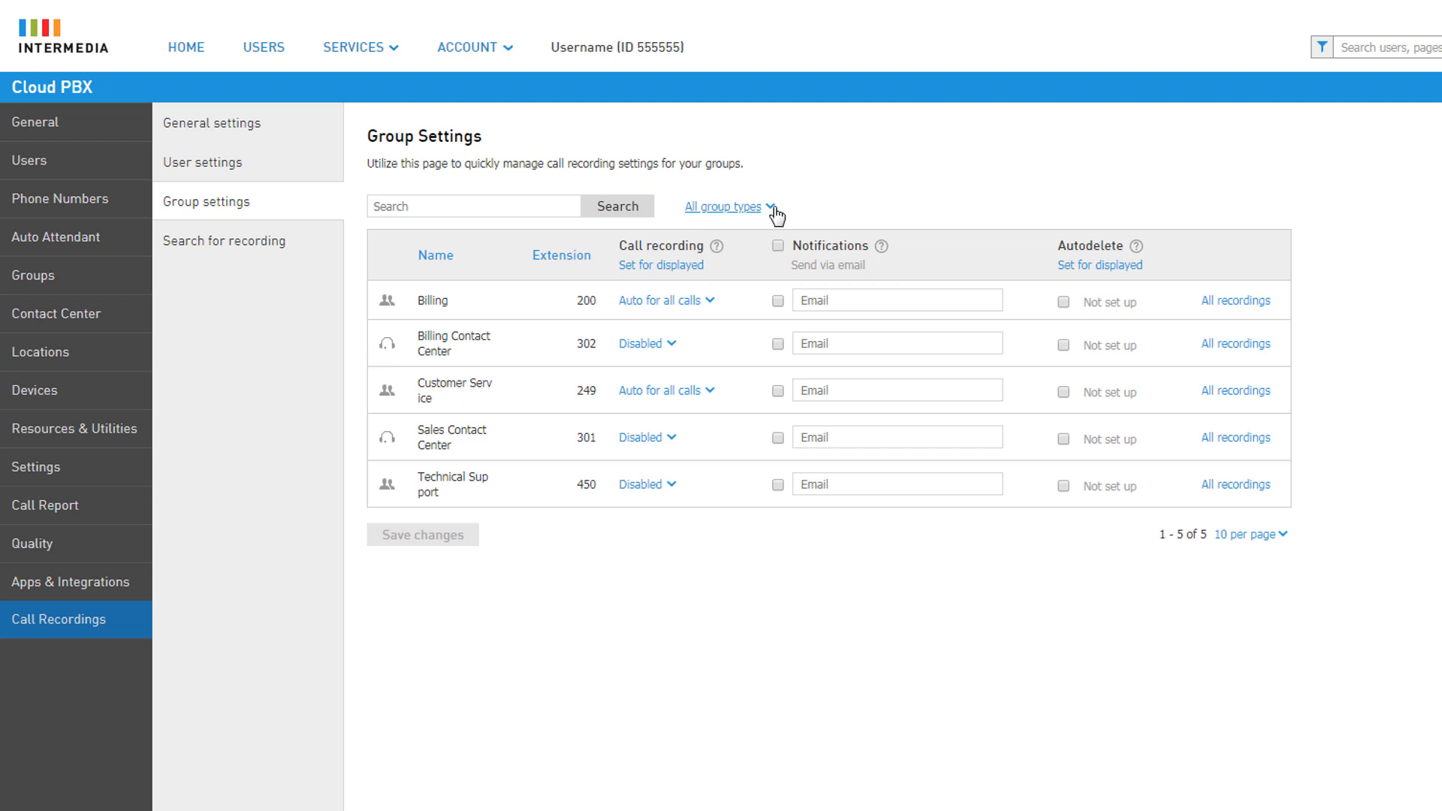
click(710, 302)
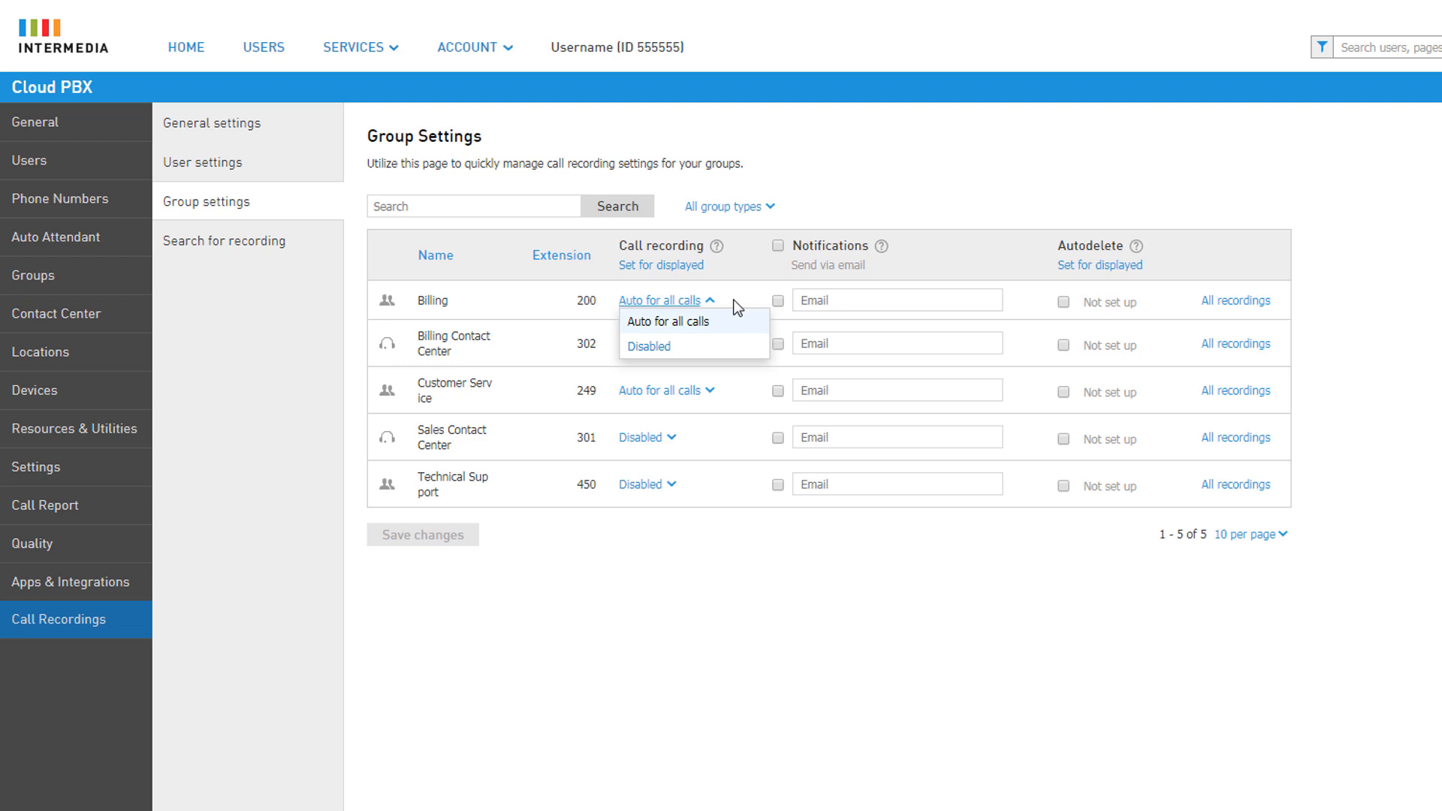
click(733, 300)
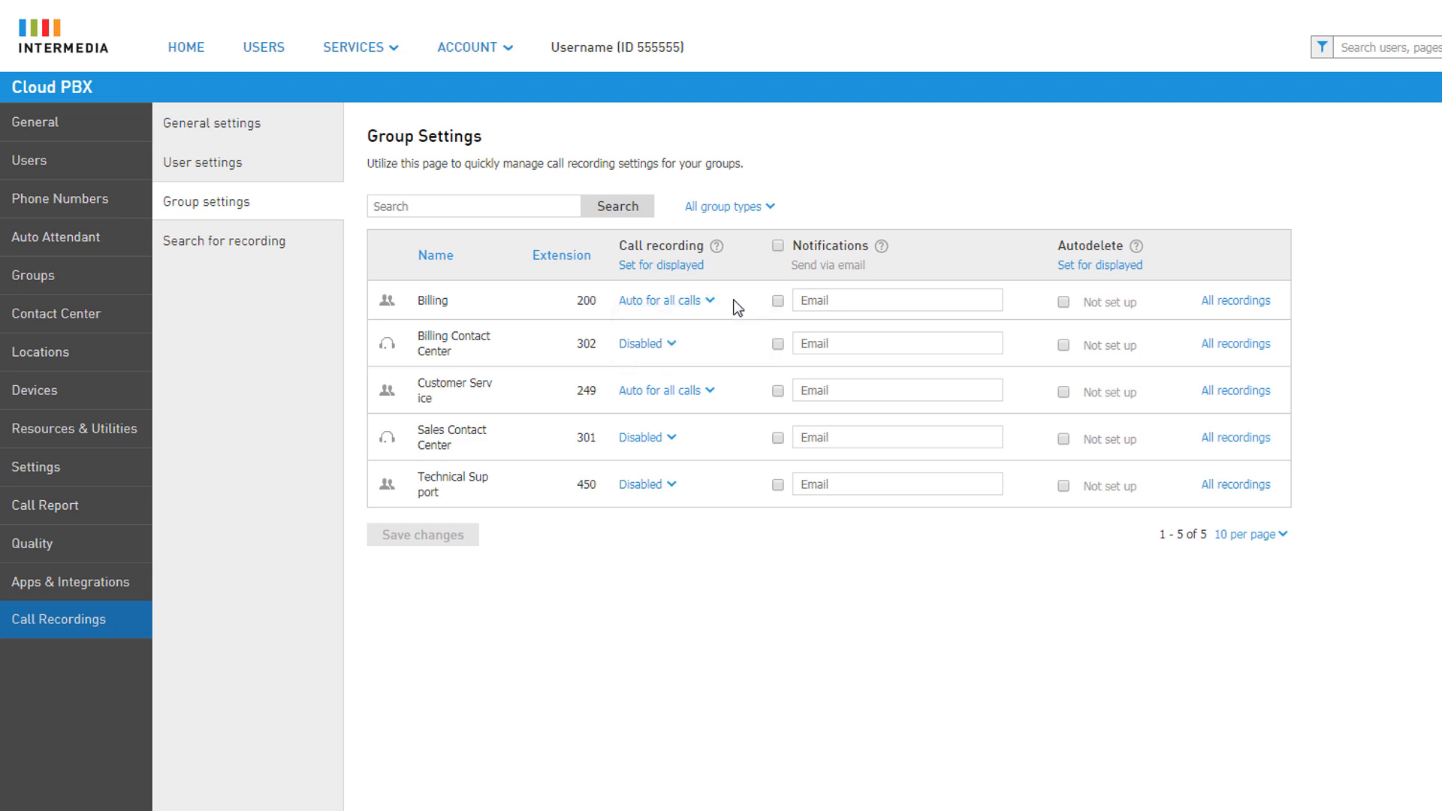
- Enable email notifications for the Billing group and add the billing team's e-mail address as recipient
click(778, 301)
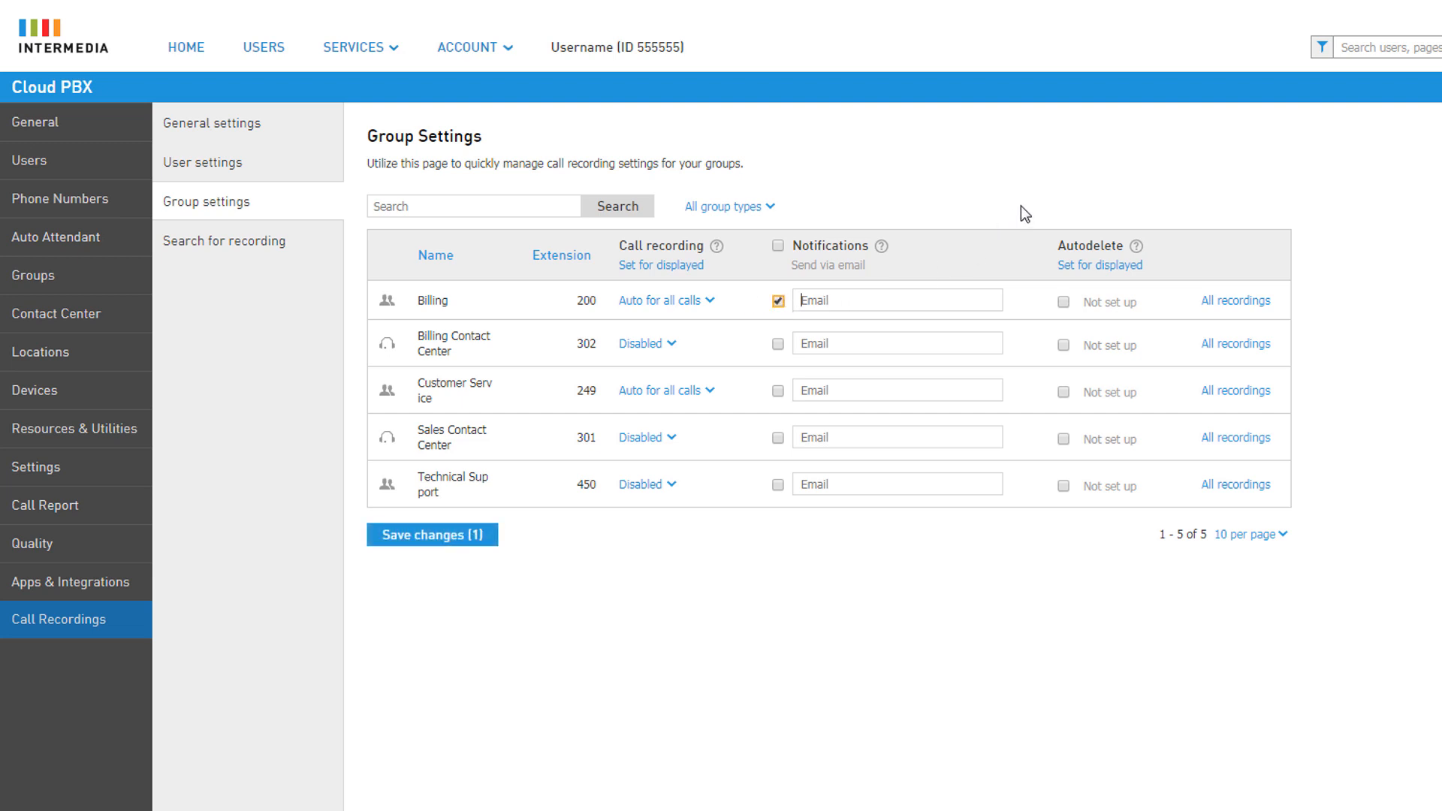
text(BillingTeam@yourcompany.com)
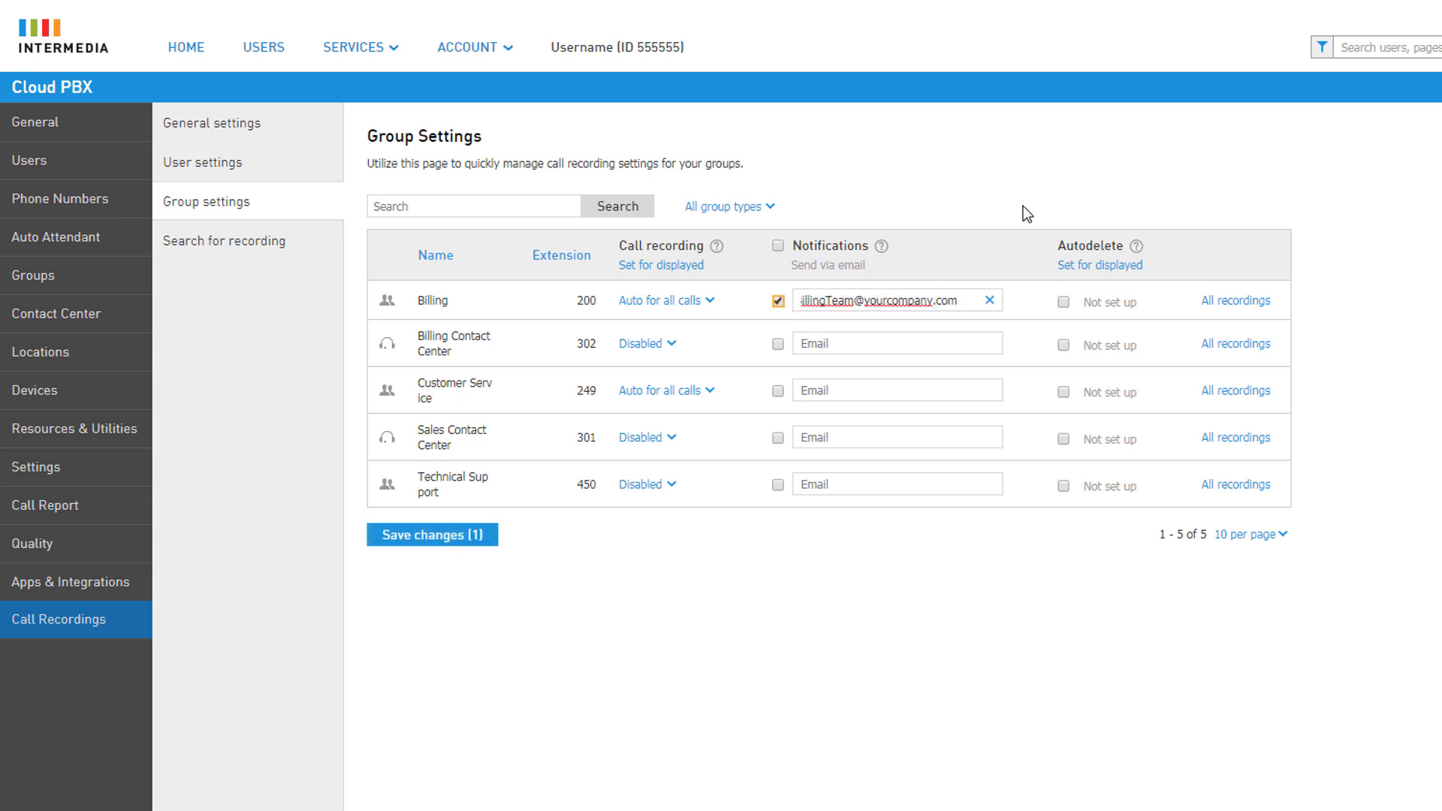
key(Return)
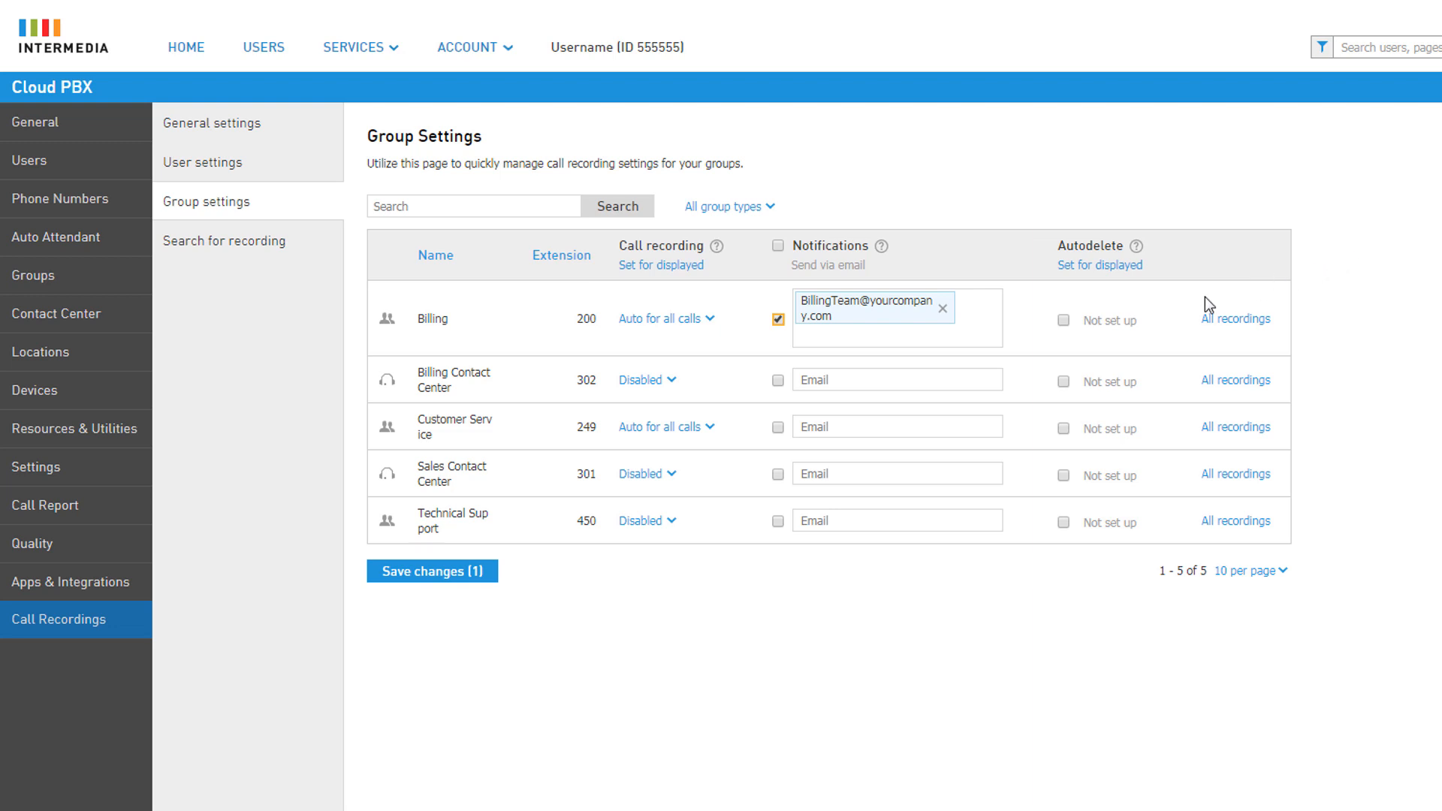
- Enable autodelete for the Billing group's recordings after 30 days
click(1064, 320)
drag(1097, 319, 1087, 319)
text(30)
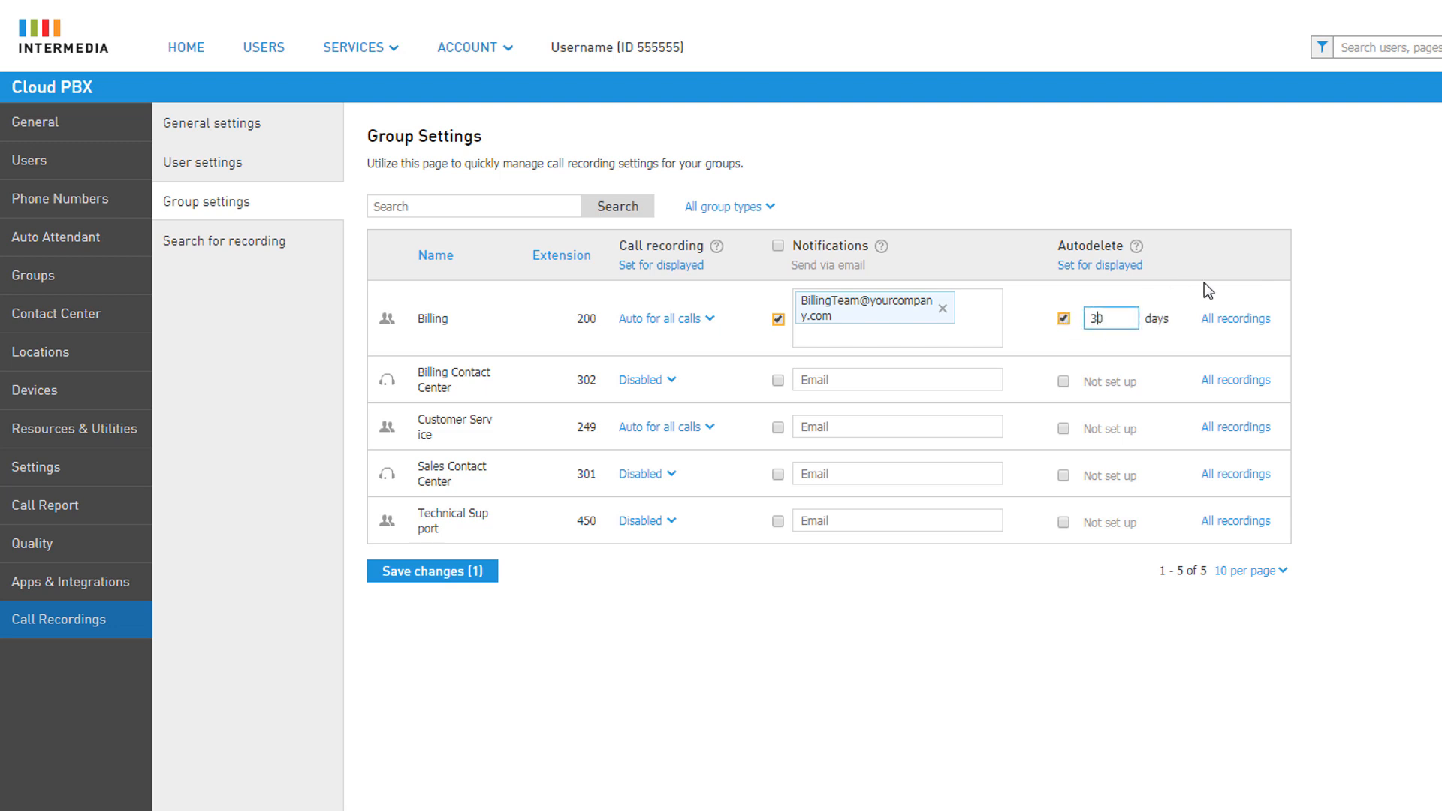
click(1378, 280)
- View all recordings of the Billing group, and open the page for searching recordings
click(1245, 322)
click(261, 251)
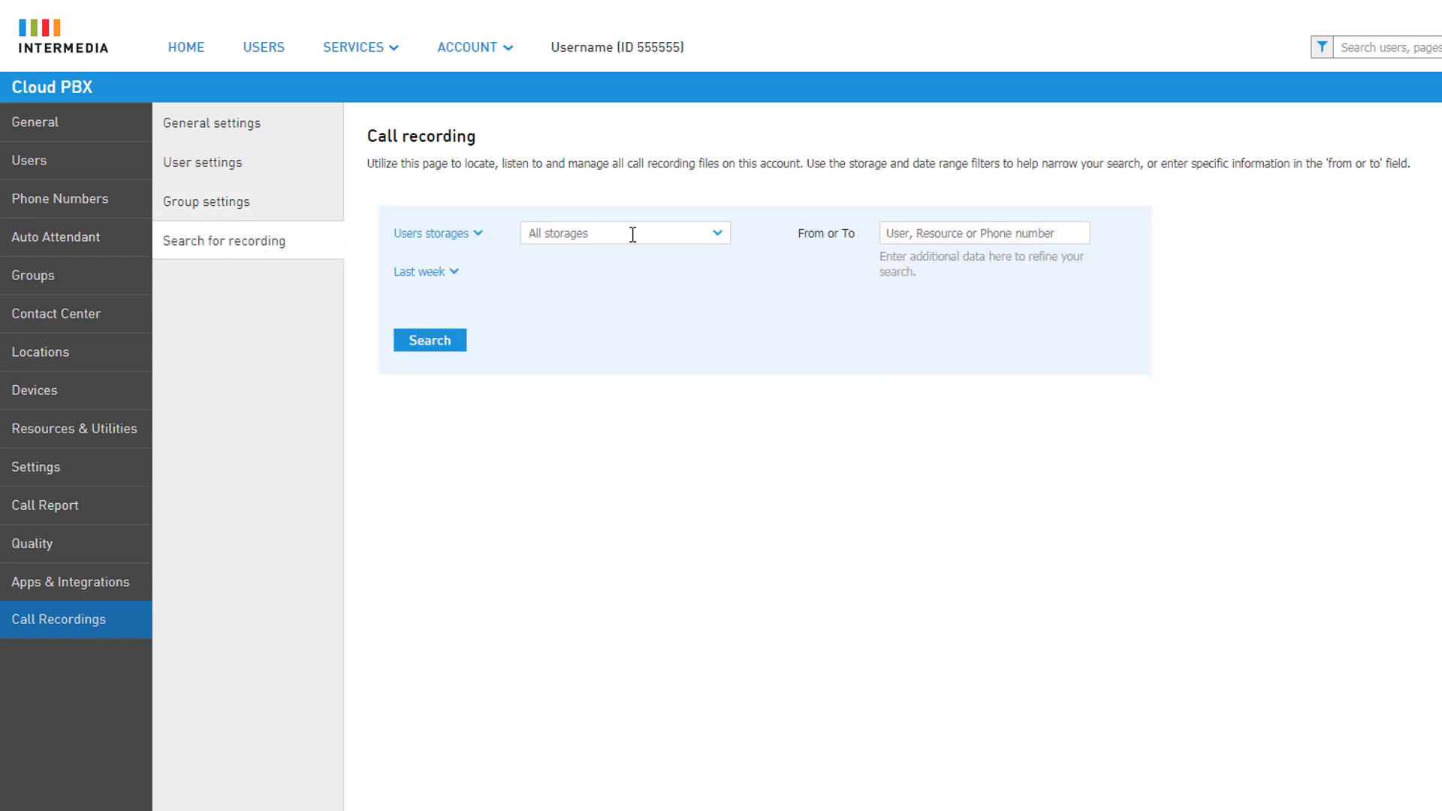
- Switch the recording search to Groups storages and limit it to the Billing storage
click(722, 239)
click(725, 241)
click(476, 239)
click(518, 281)
click(723, 234)
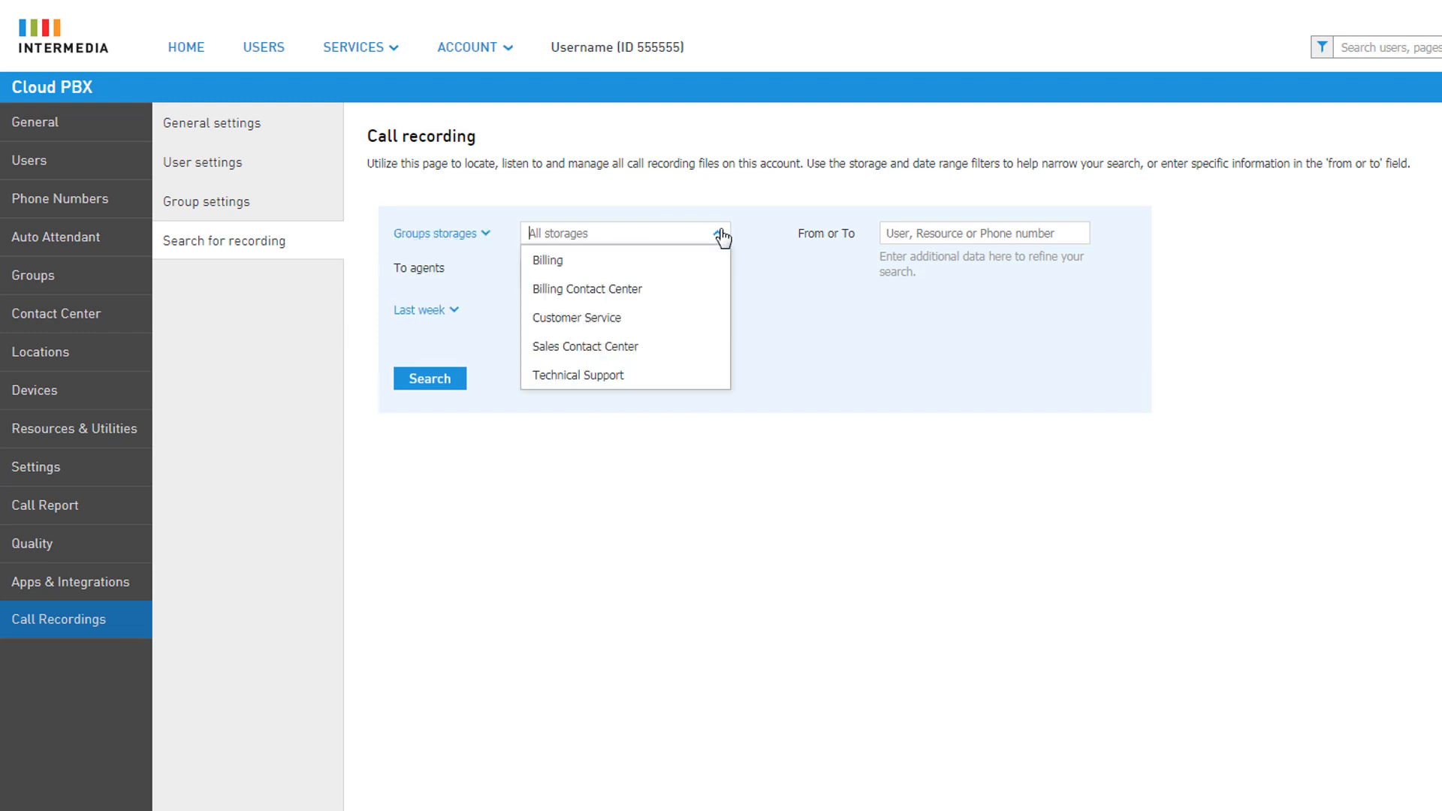
click(703, 271)
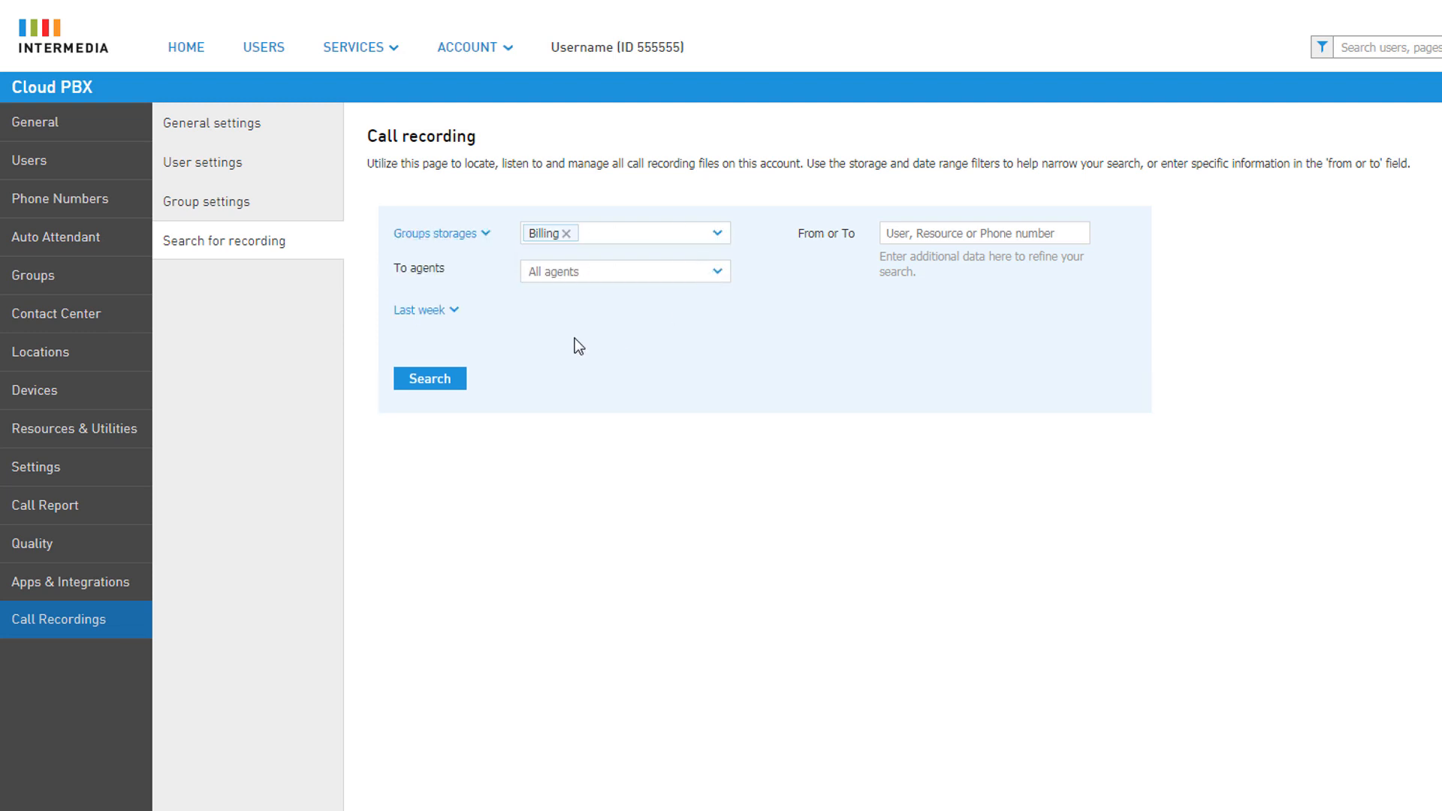
- Set the date range to Last month and run the search for recordings
click(454, 311)
click(483, 356)
click(453, 384)
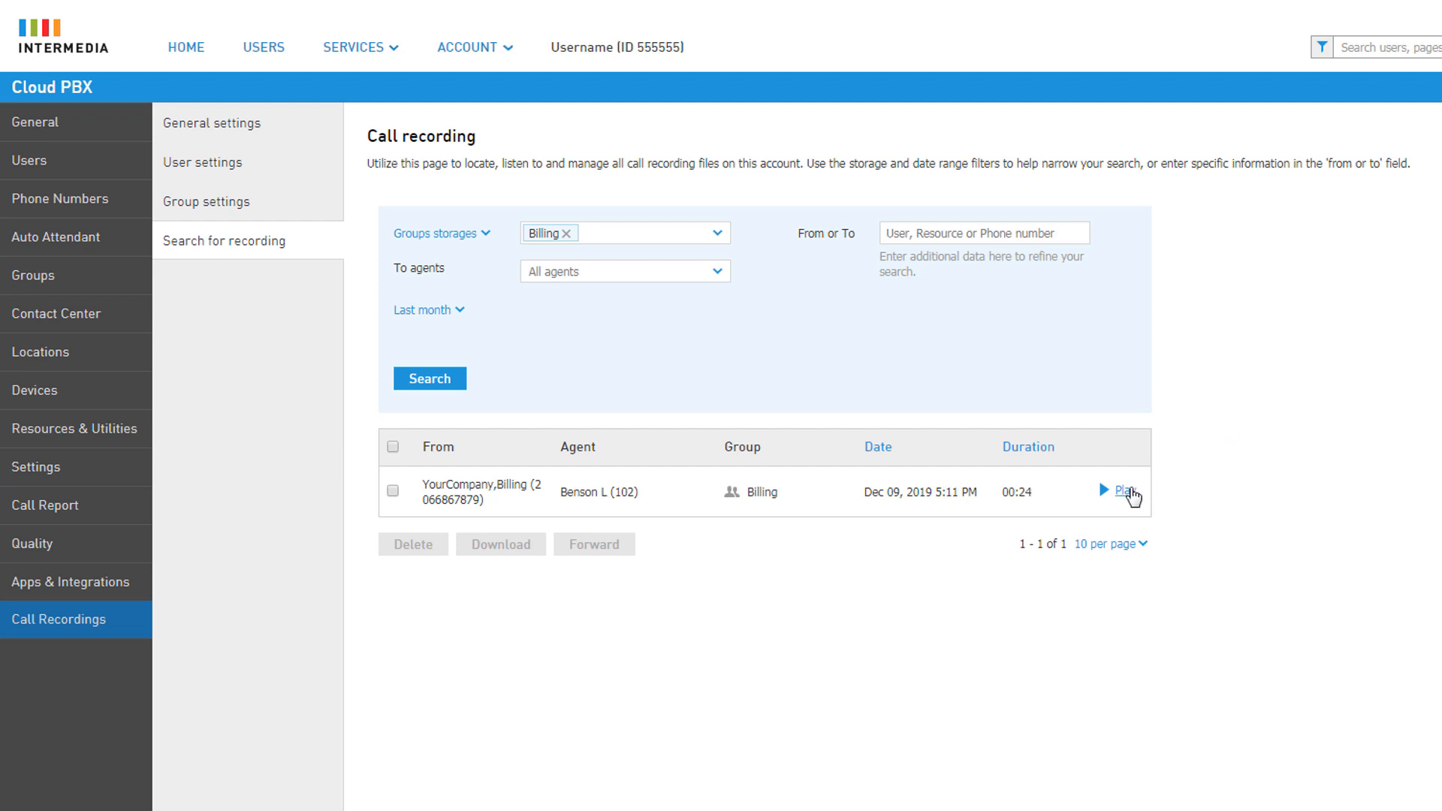
- Open the playback details of the recording found in the Billing storage, and close them again
click(1127, 491)
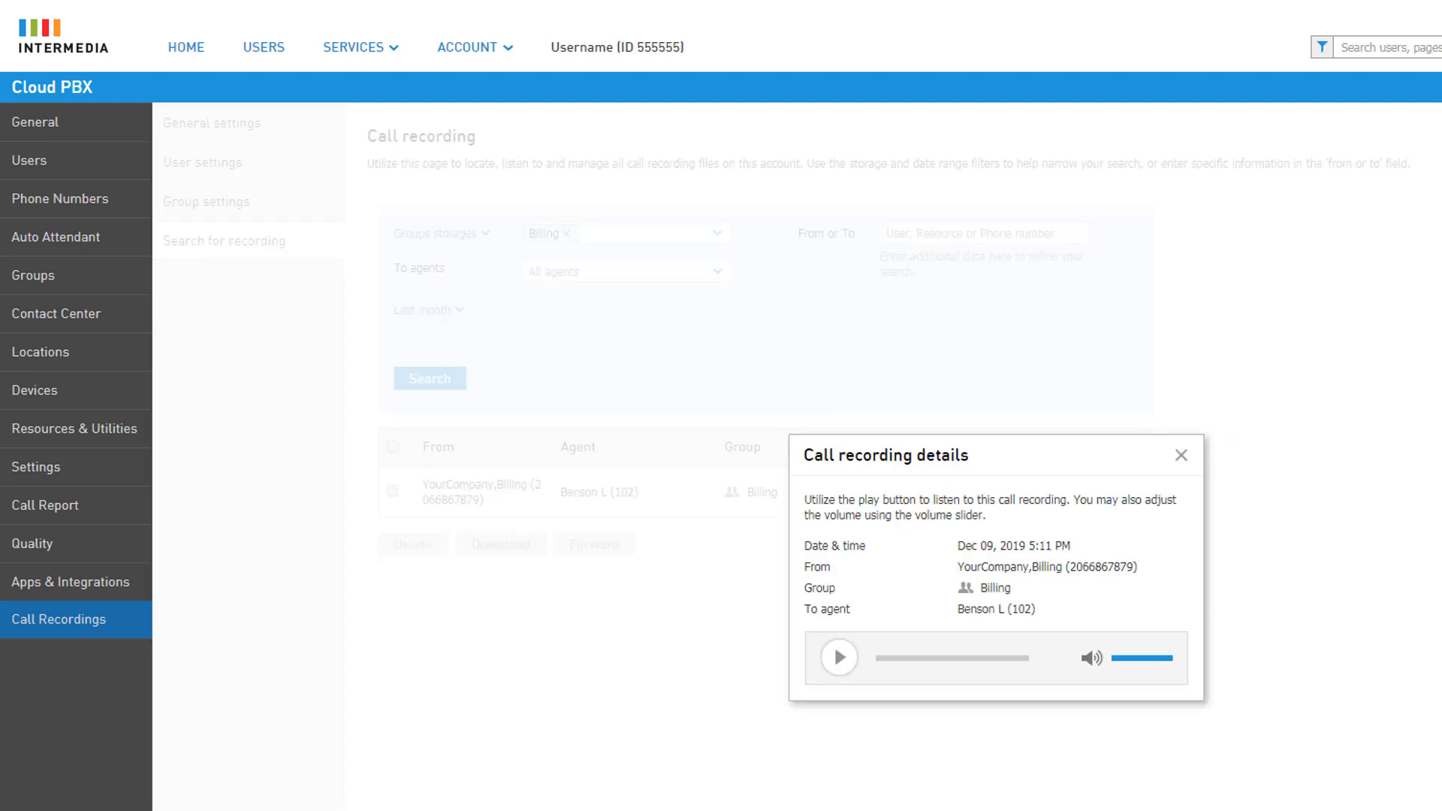
click(1181, 455)
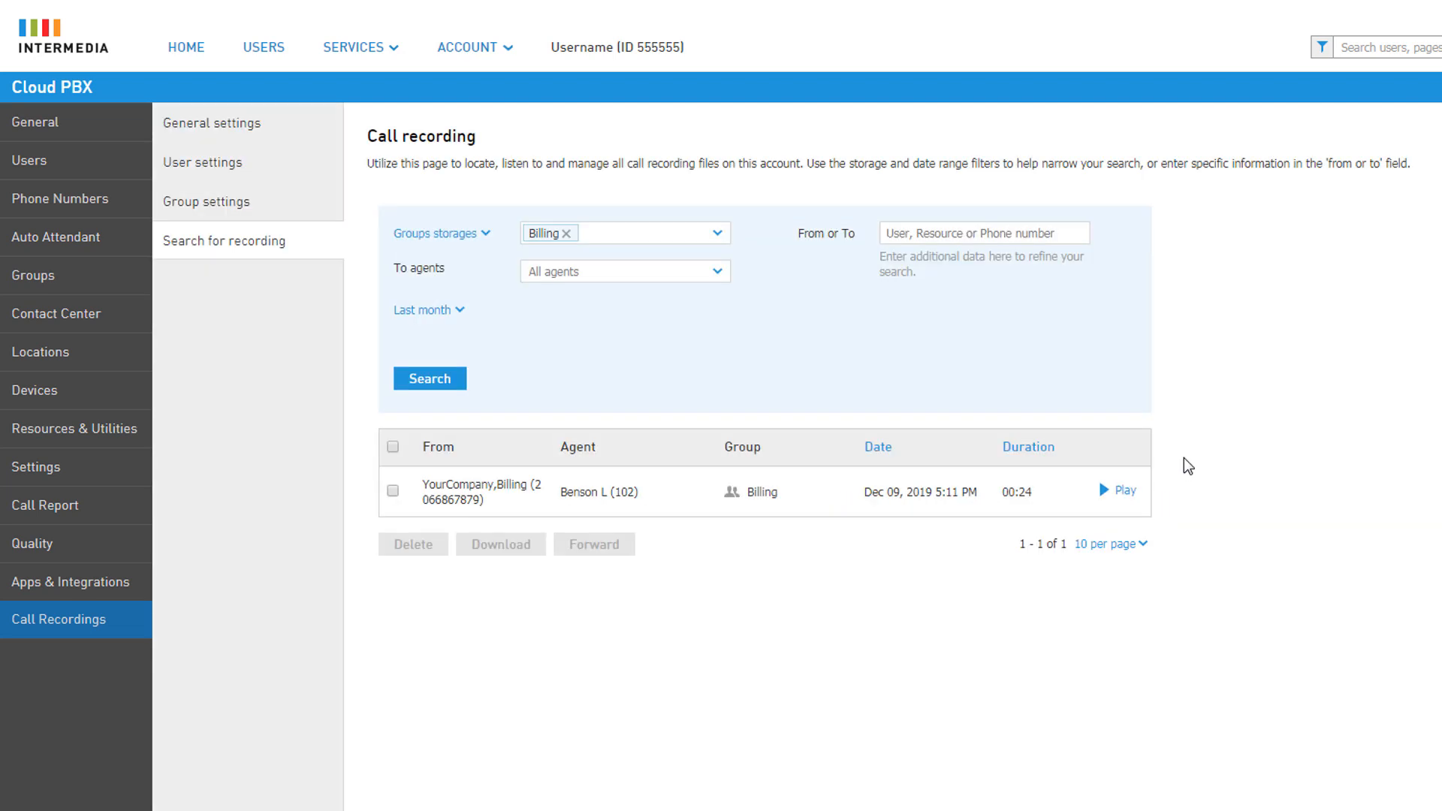
- Select the Billing recording and enter the recipient's email address for forwarding it, closing the form without sending
click(393, 492)
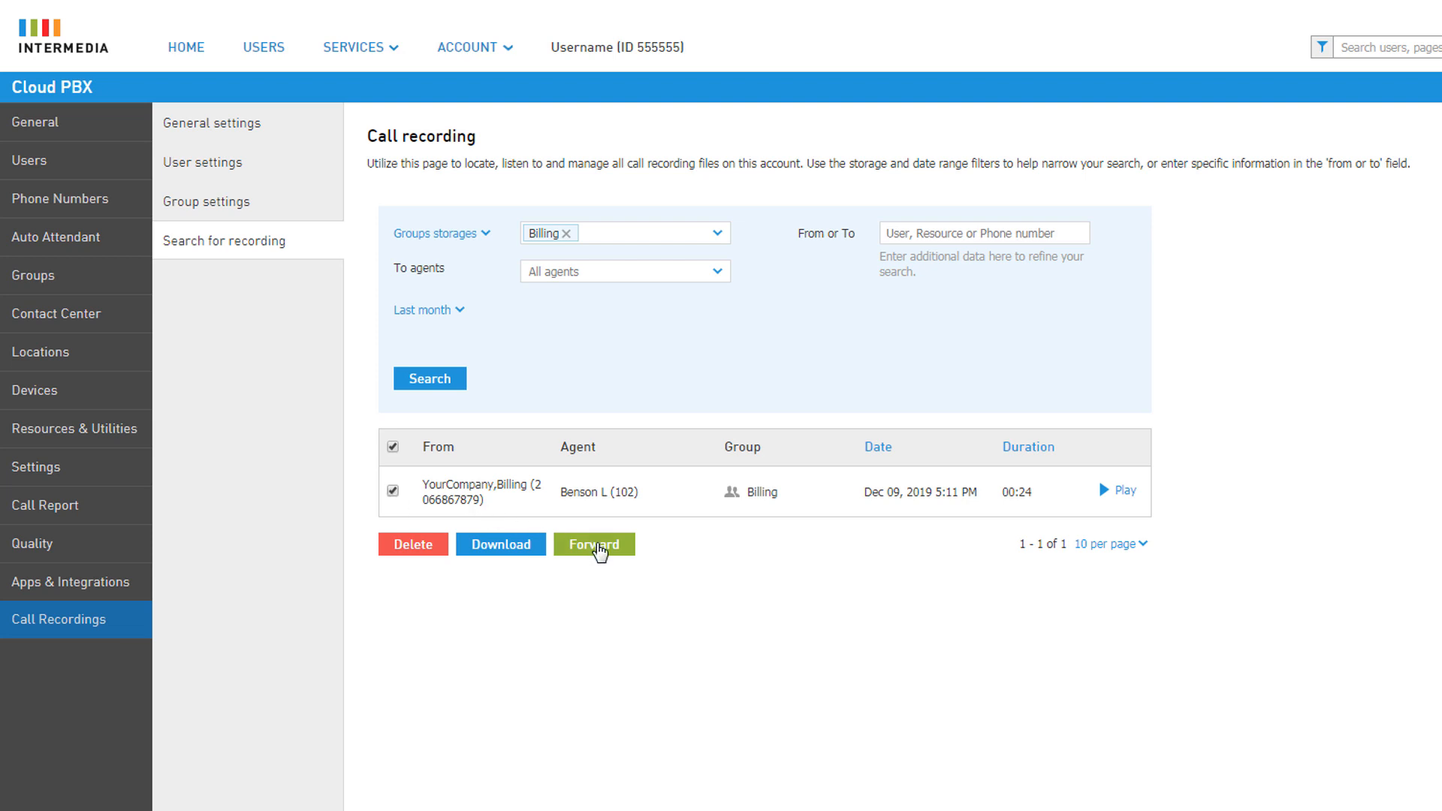
click(594, 544)
click(983, 646)
text(JenniferD@yourcompany.com)
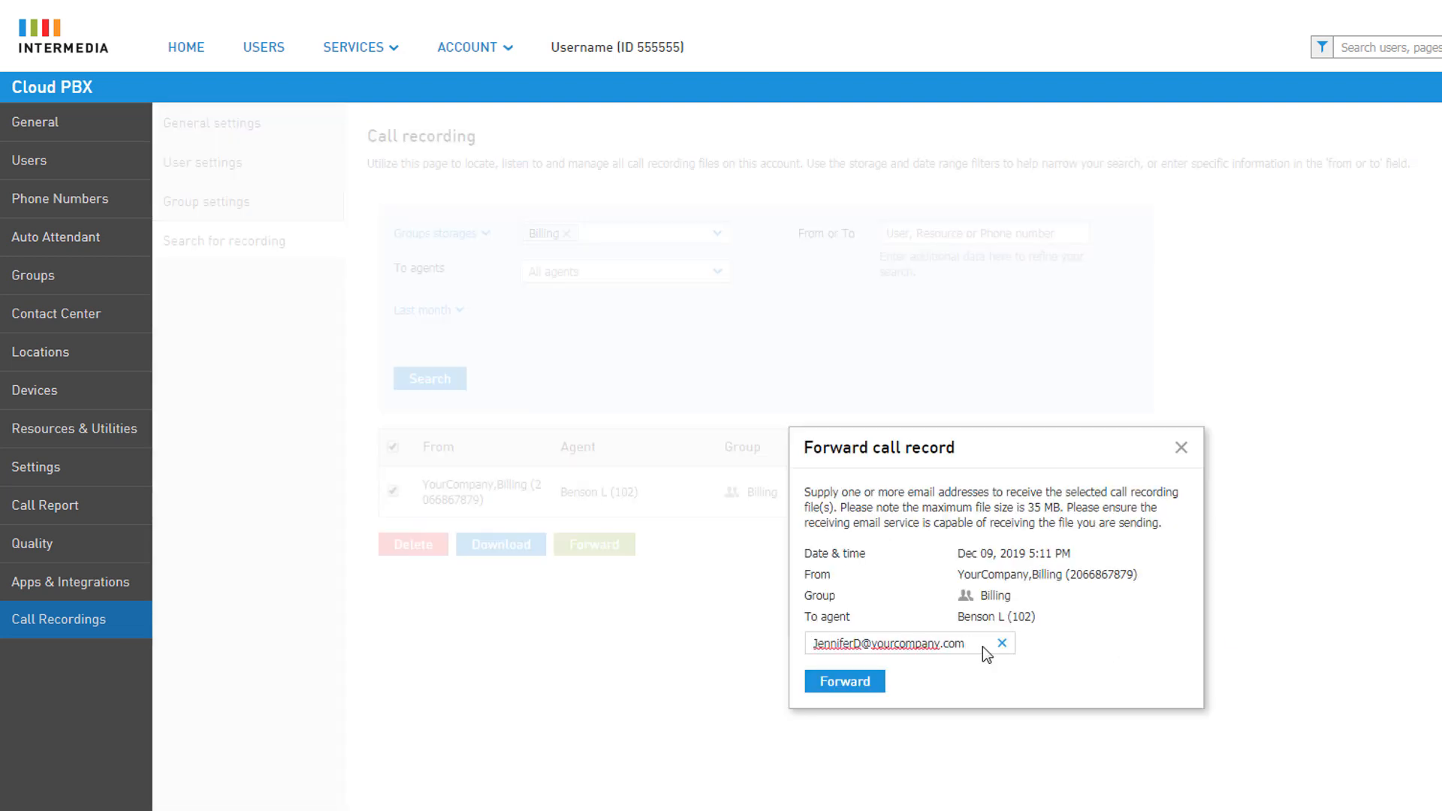
key(Return)
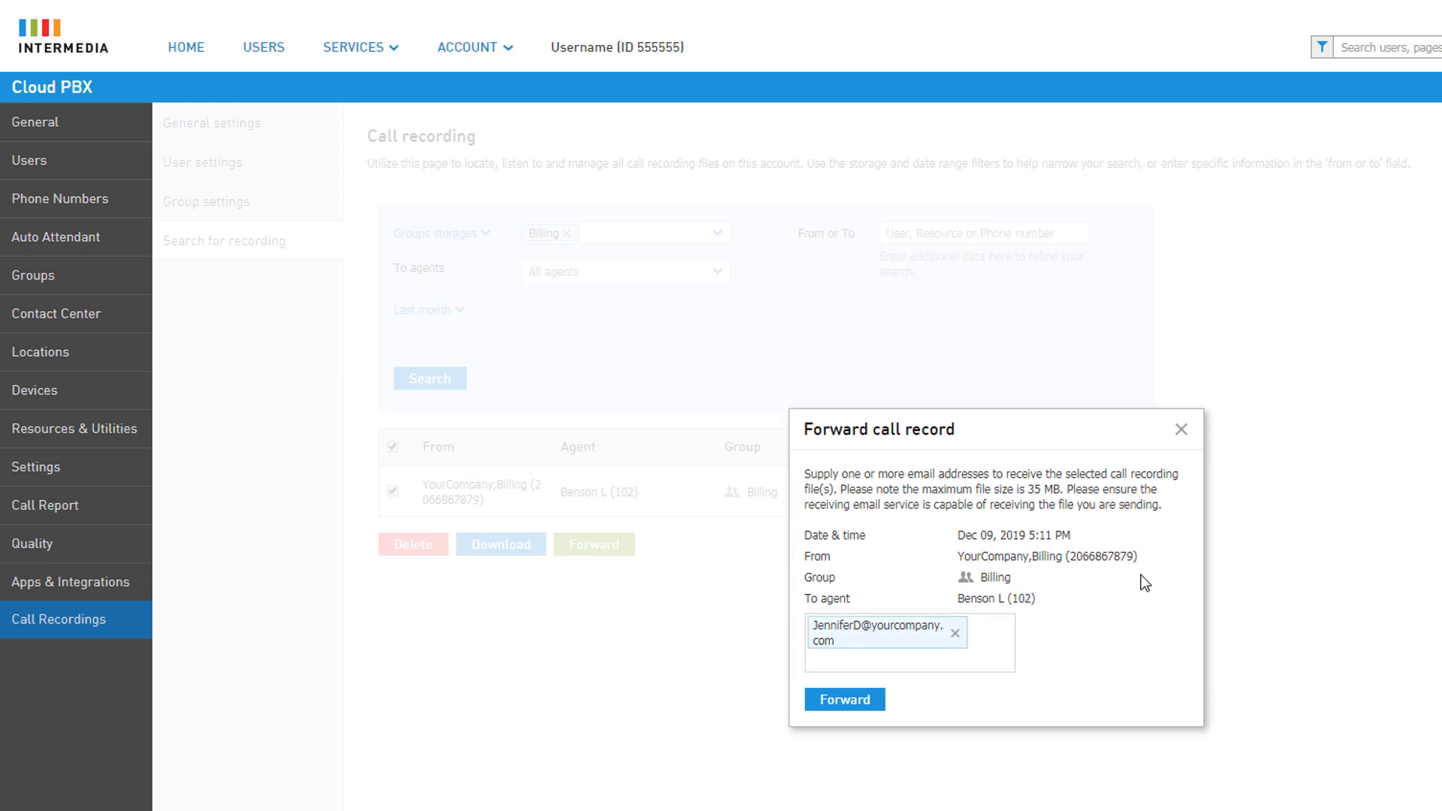
click(1181, 429)
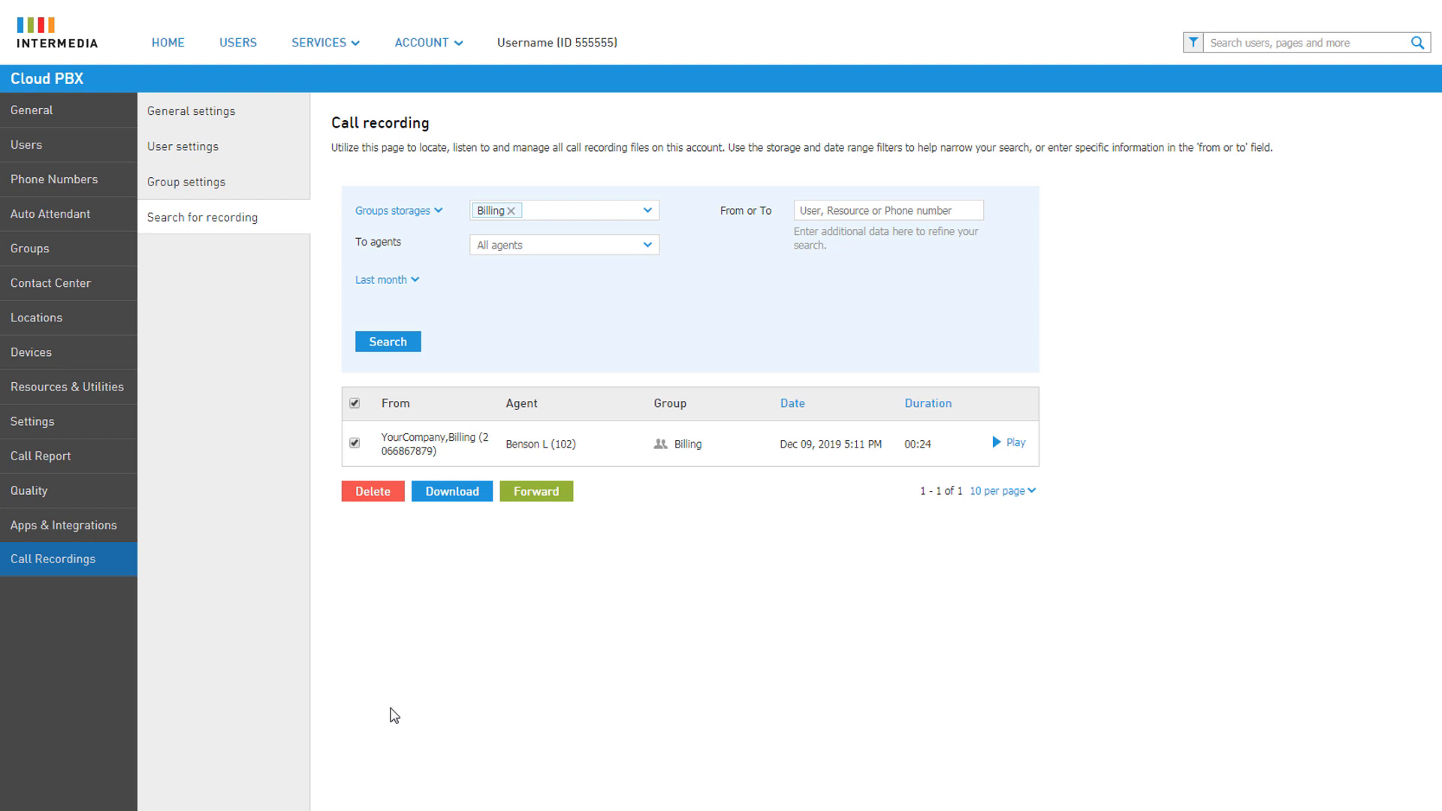
- Open the call recordings page of the Billing hunt group from the list of groups
click(78, 263)
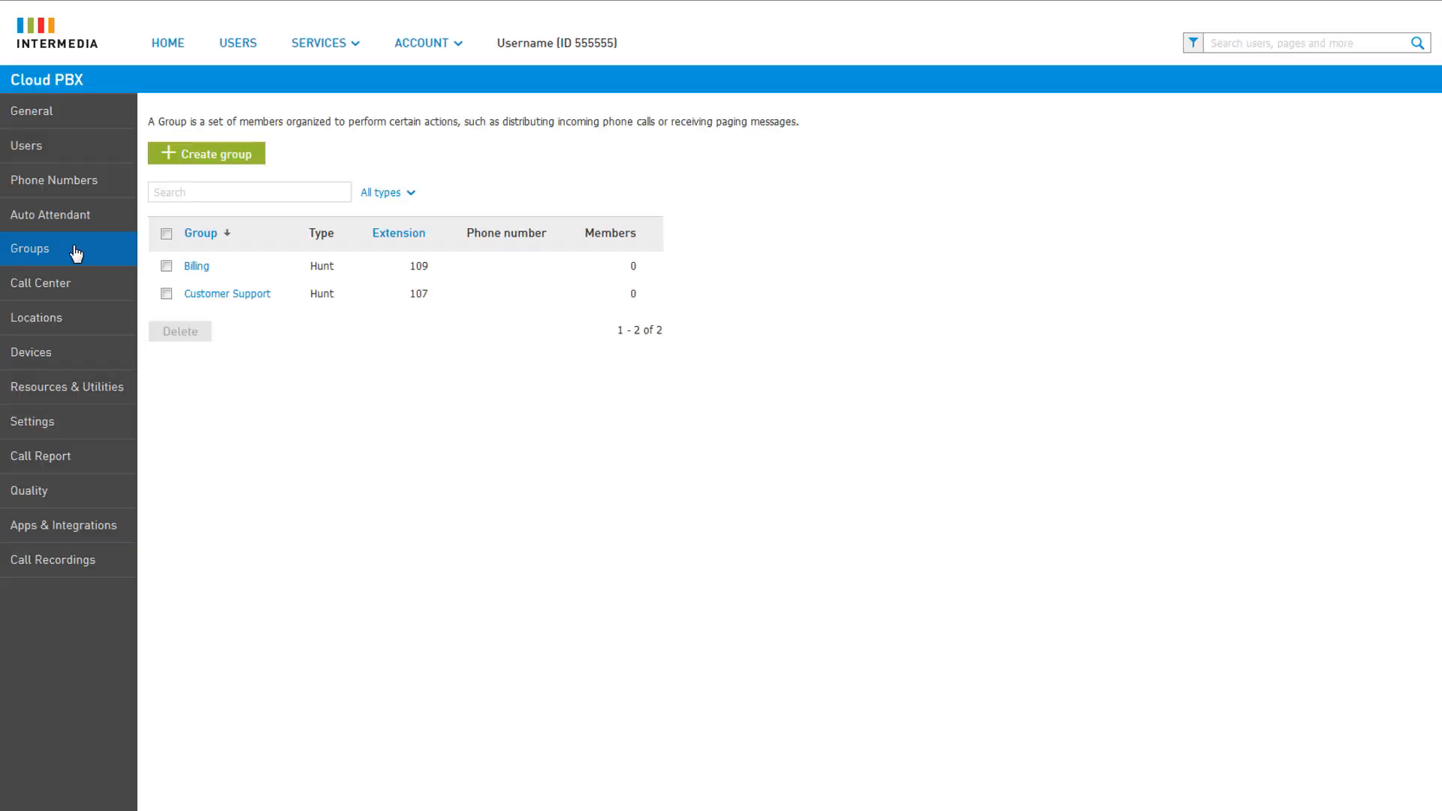
click(196, 271)
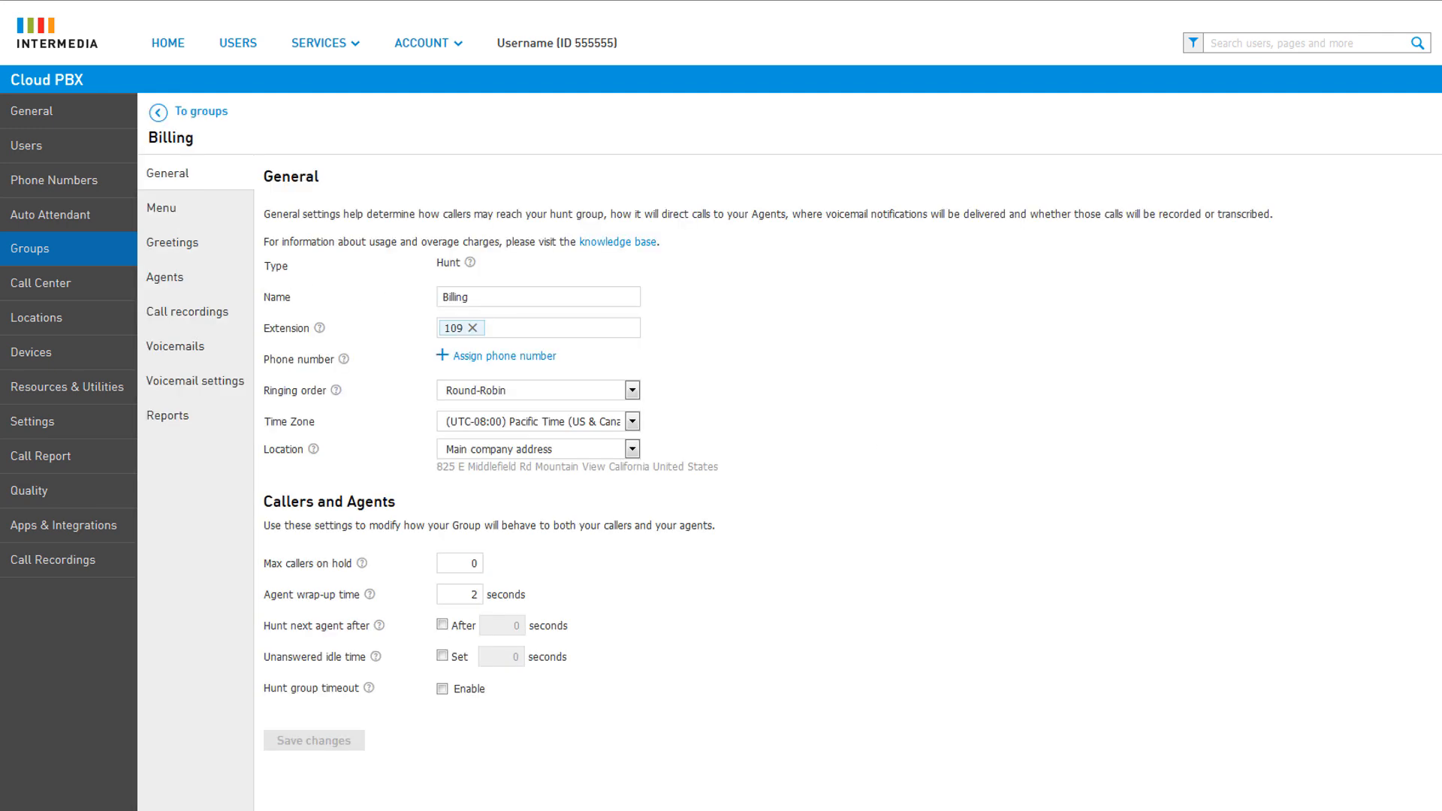
click(211, 321)
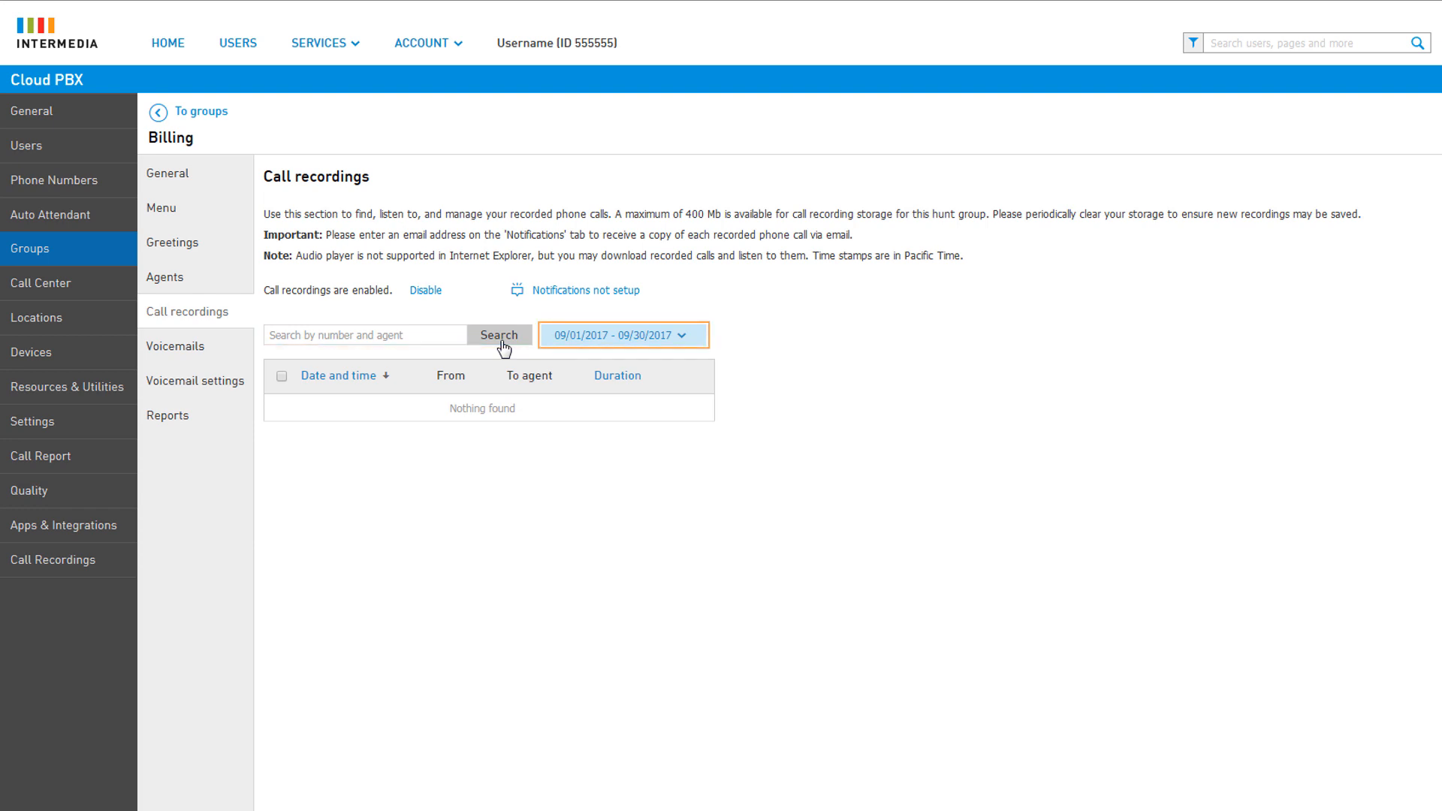
- Apply the date range 09/01/2017 - 09/30/2017 to the Billing group's call recordings
click(677, 339)
click(633, 372)
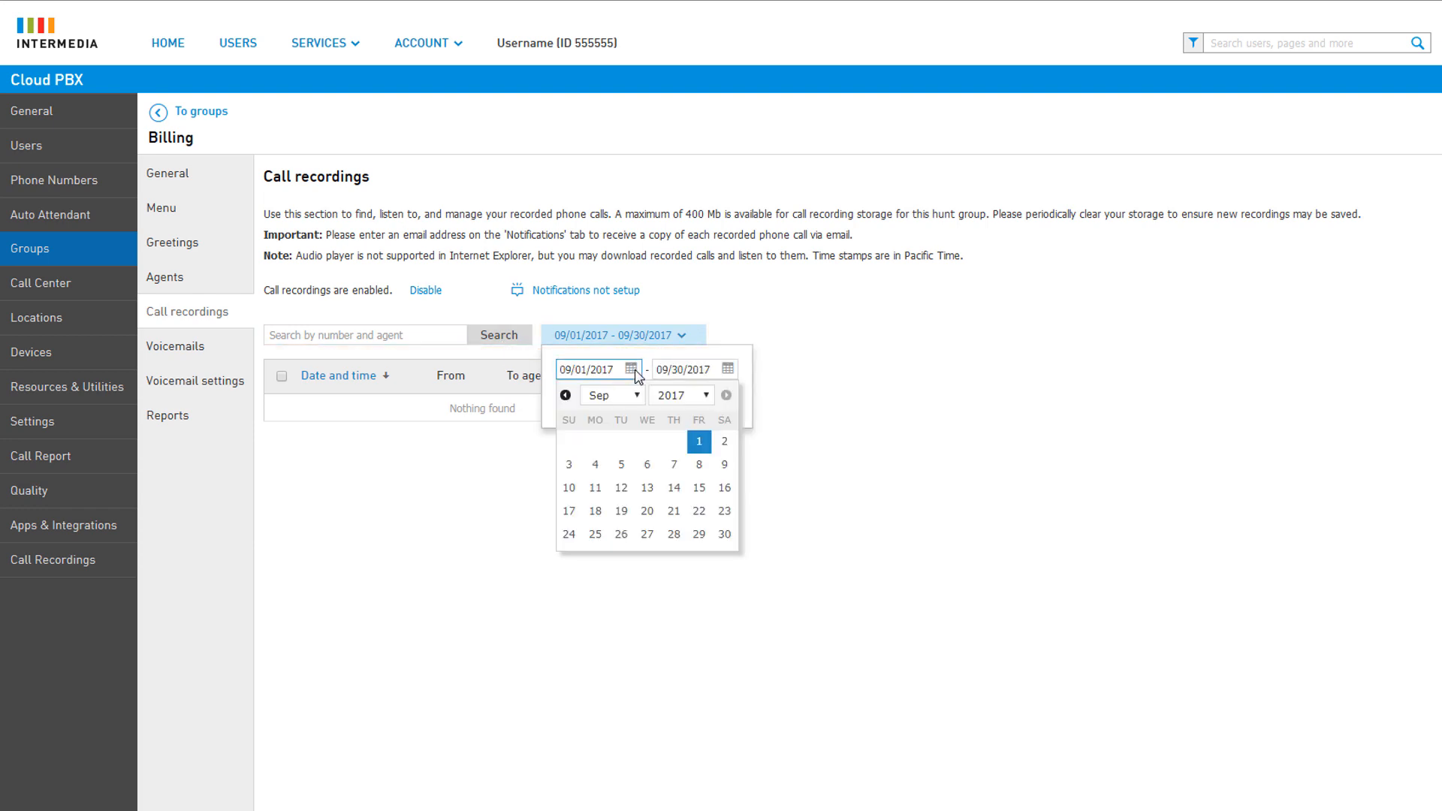
click(728, 370)
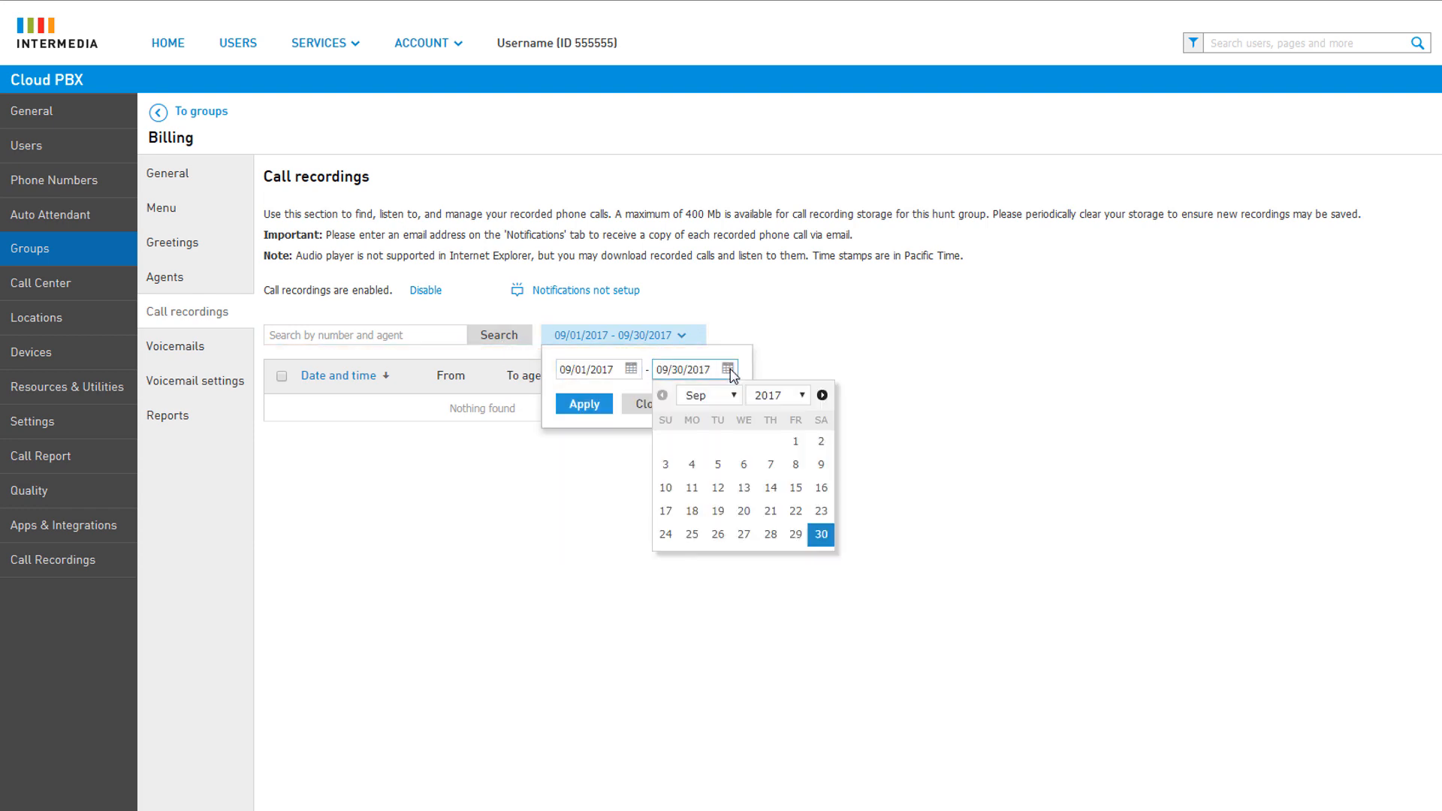
click(585, 405)
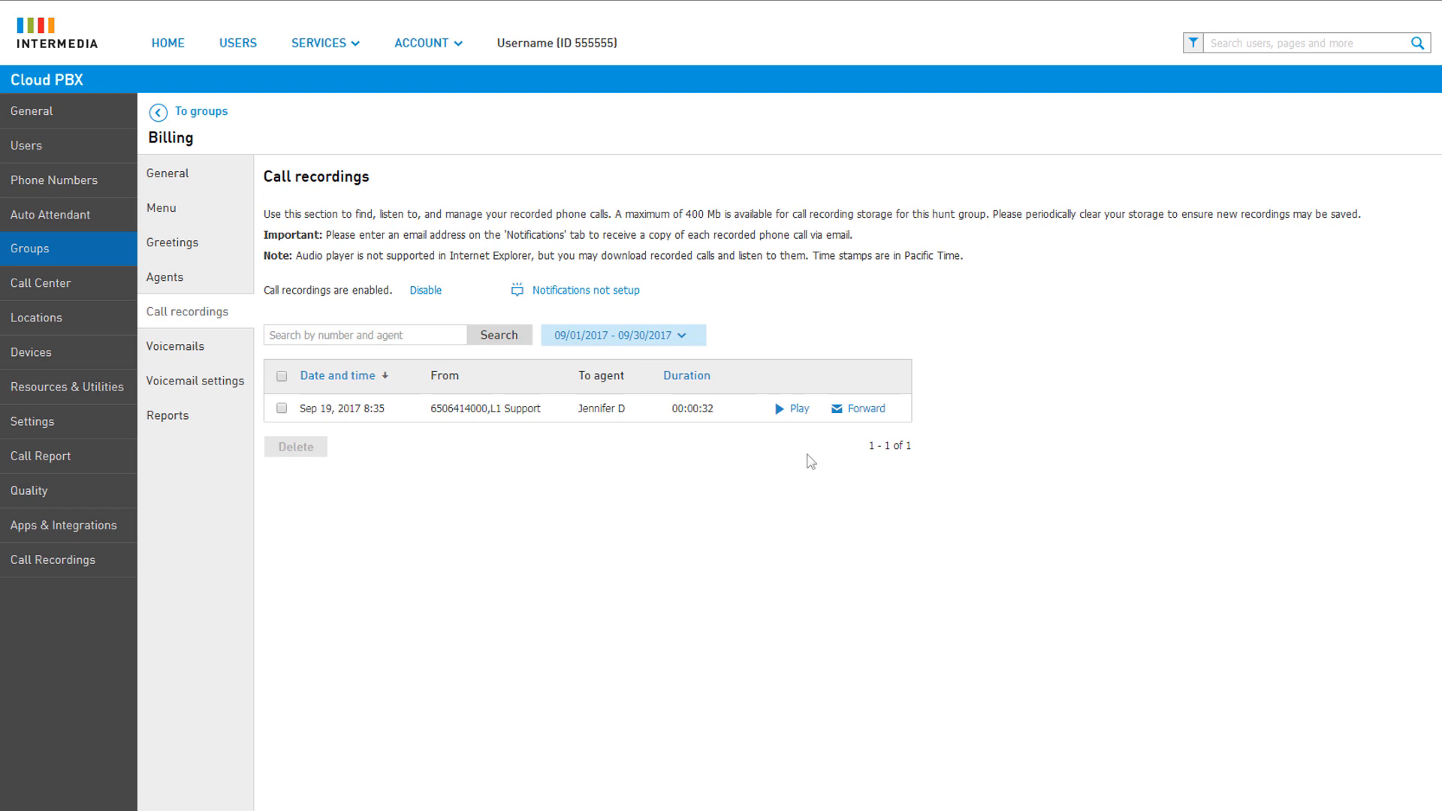
- Open the Sep 19, 2017 8:35 recording, play a short part of it and pause
click(798, 410)
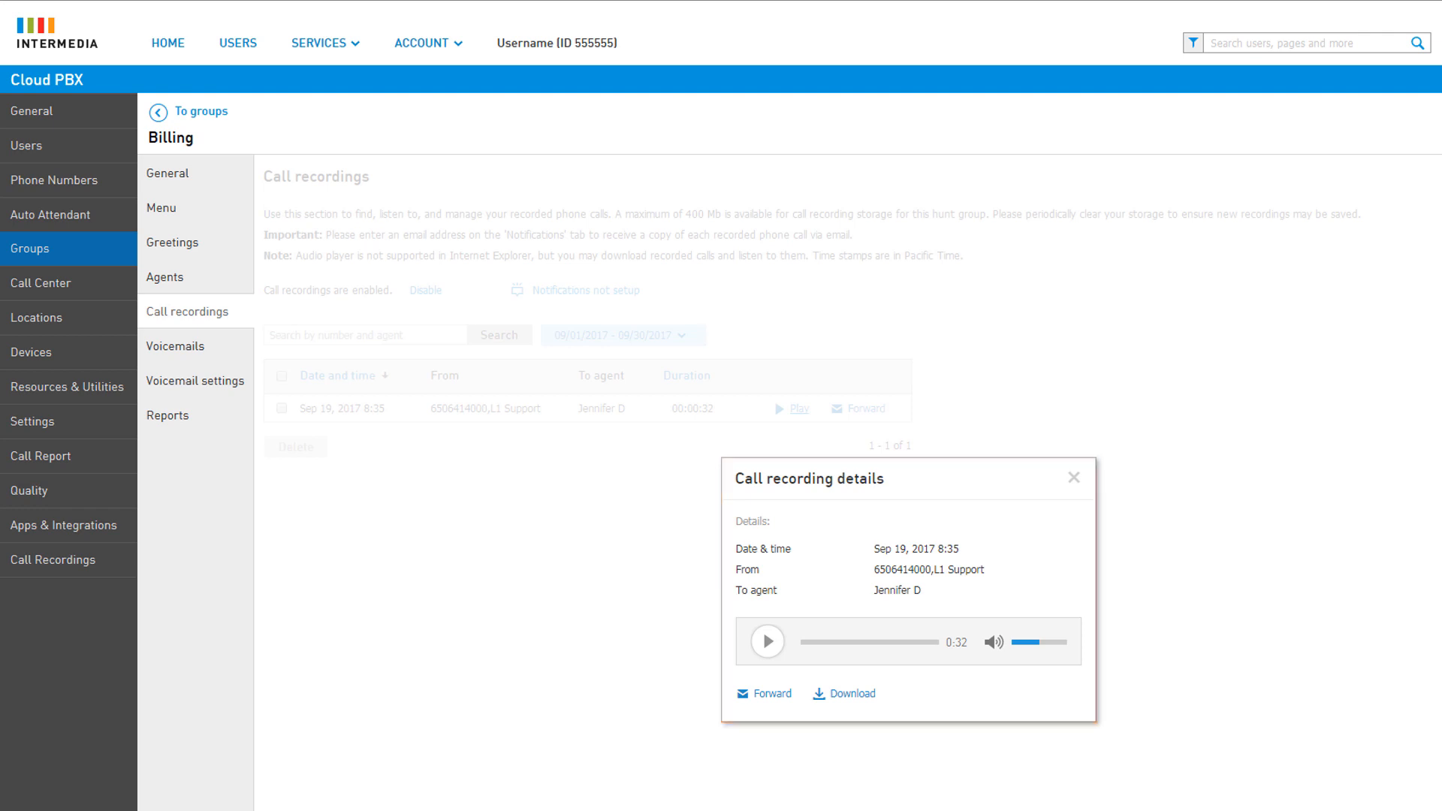
click(767, 642)
click(768, 642)
- Choose the forwarding option for the Sep 19, 2017 8:35 recording, and download the recording
click(773, 694)
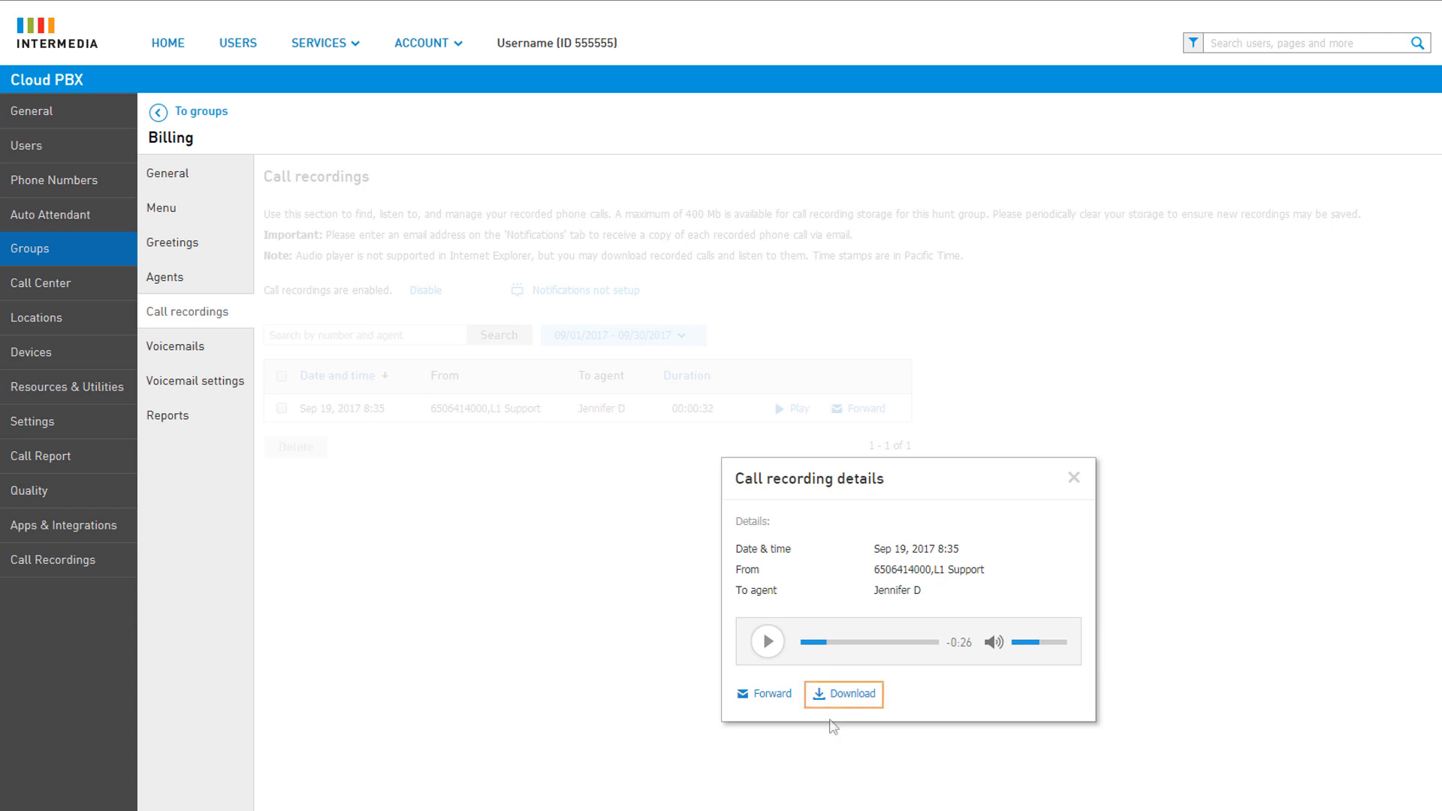
click(841, 692)
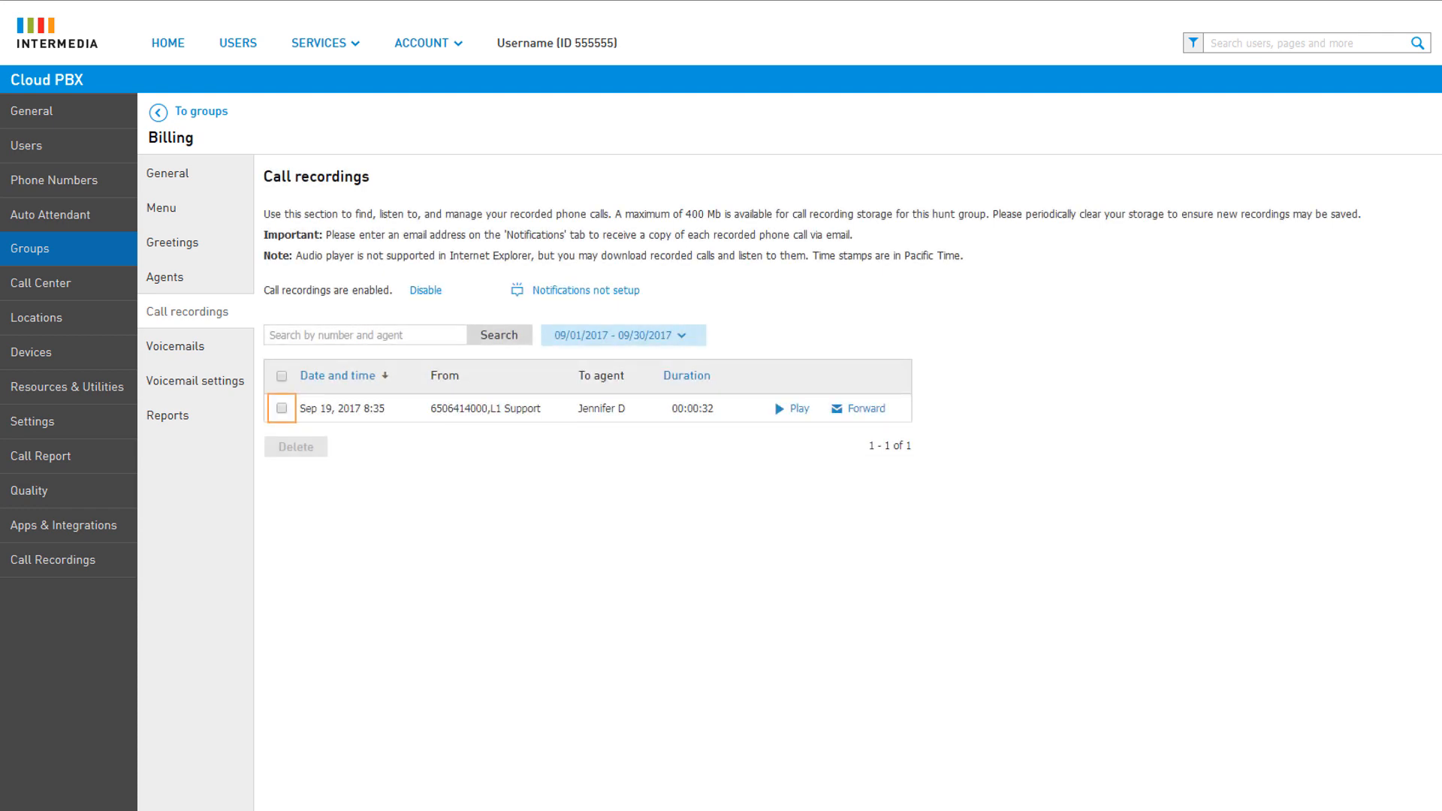
- Delete the Sep 19, 2017 8:35 recording from the Billing group's call recordings
click(282, 410)
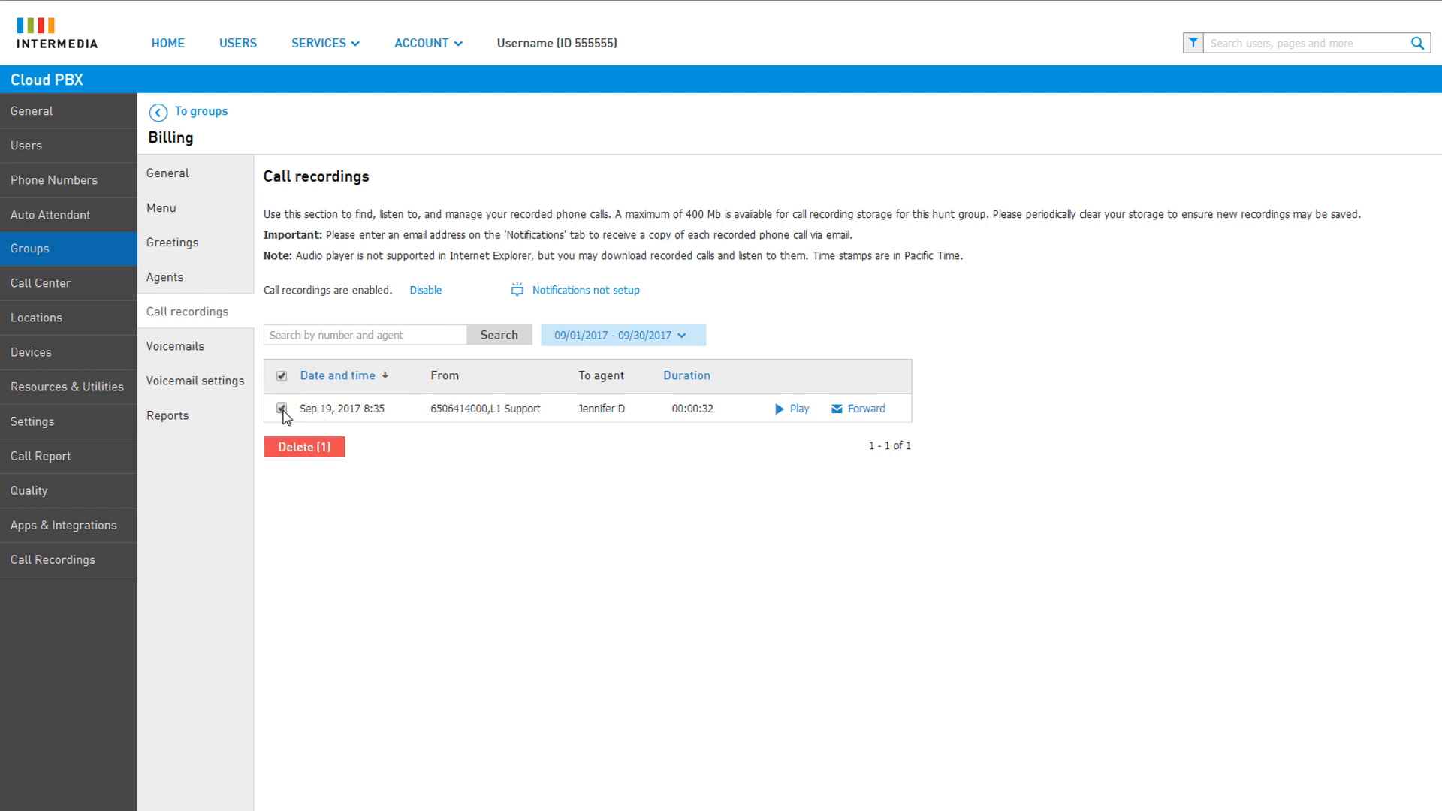
click(312, 460)
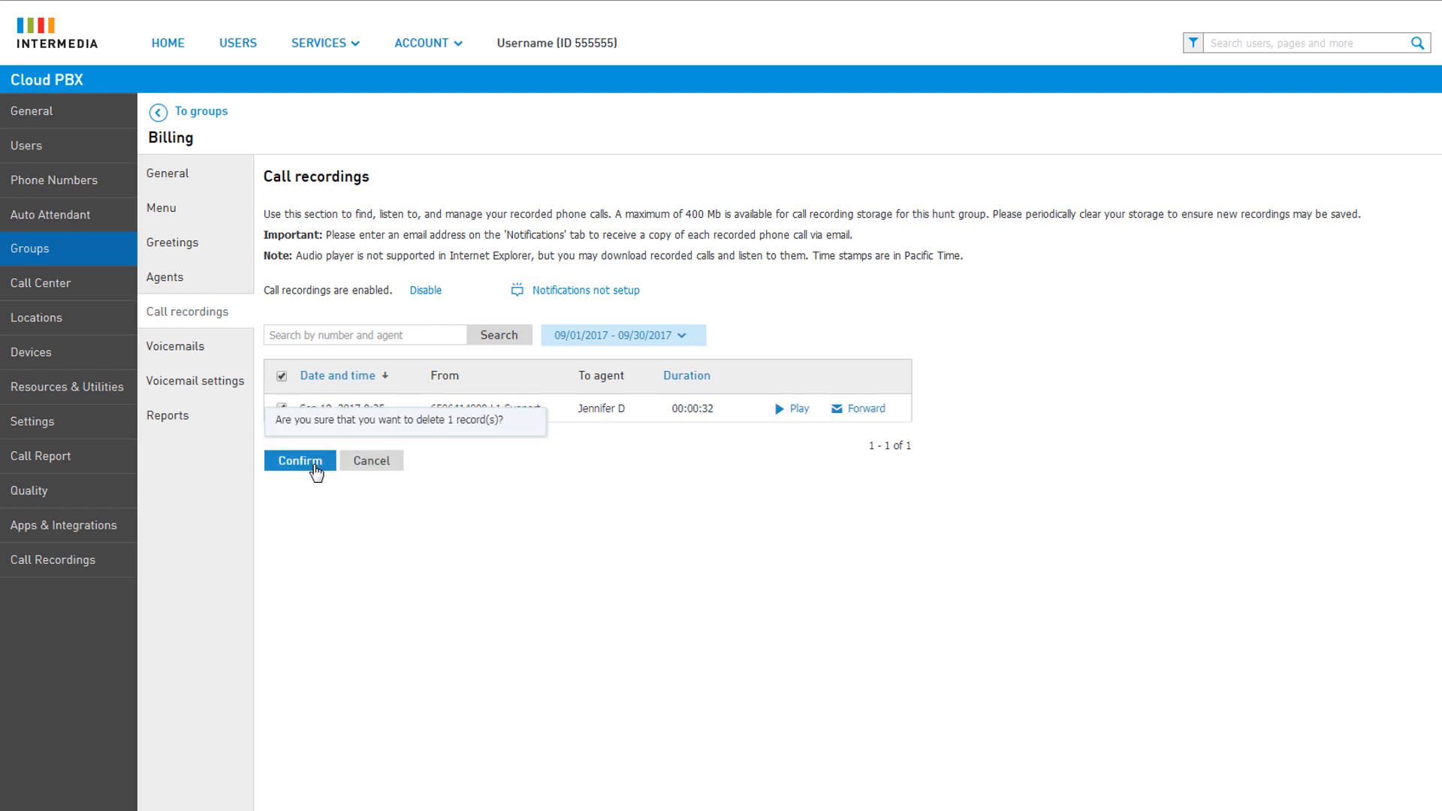
click(315, 465)
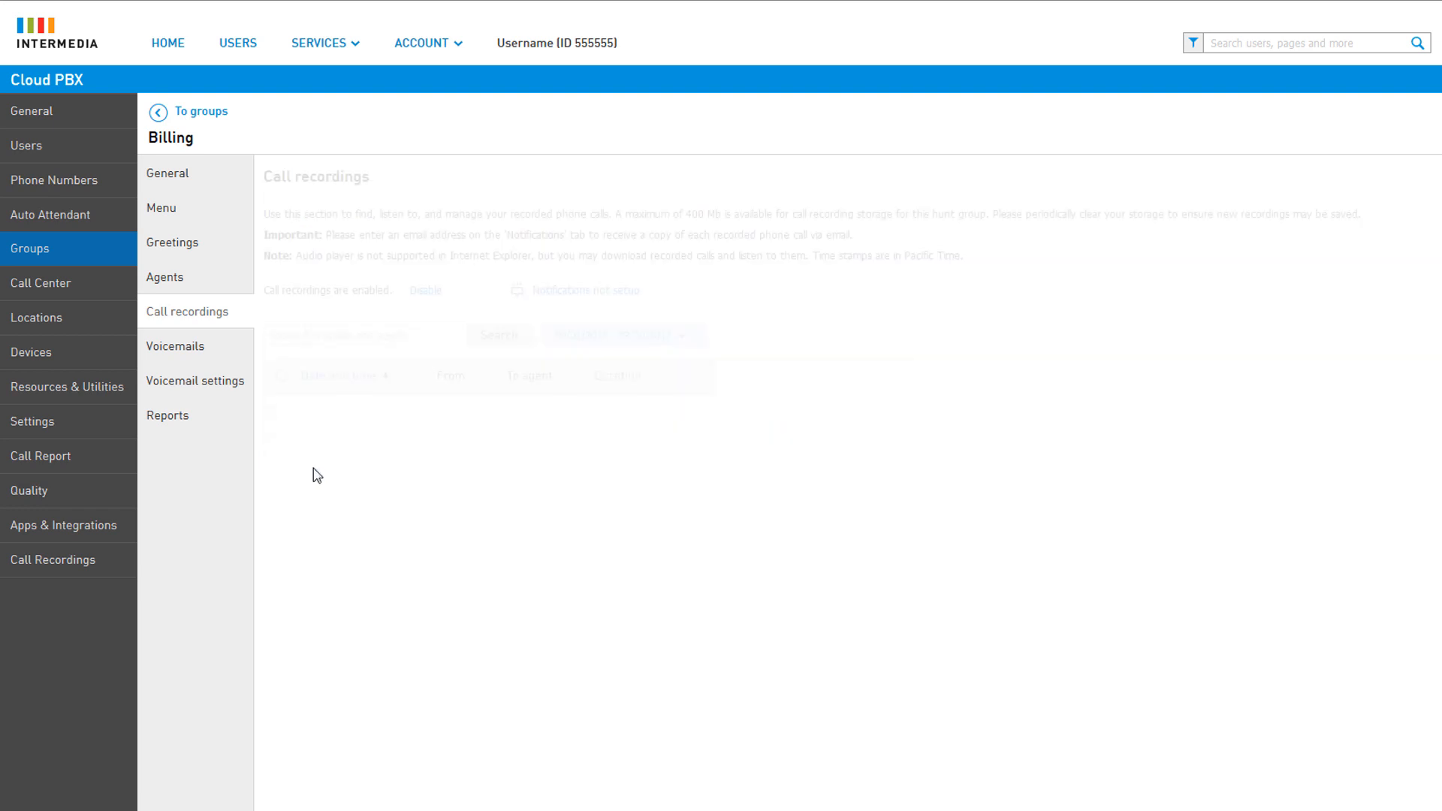